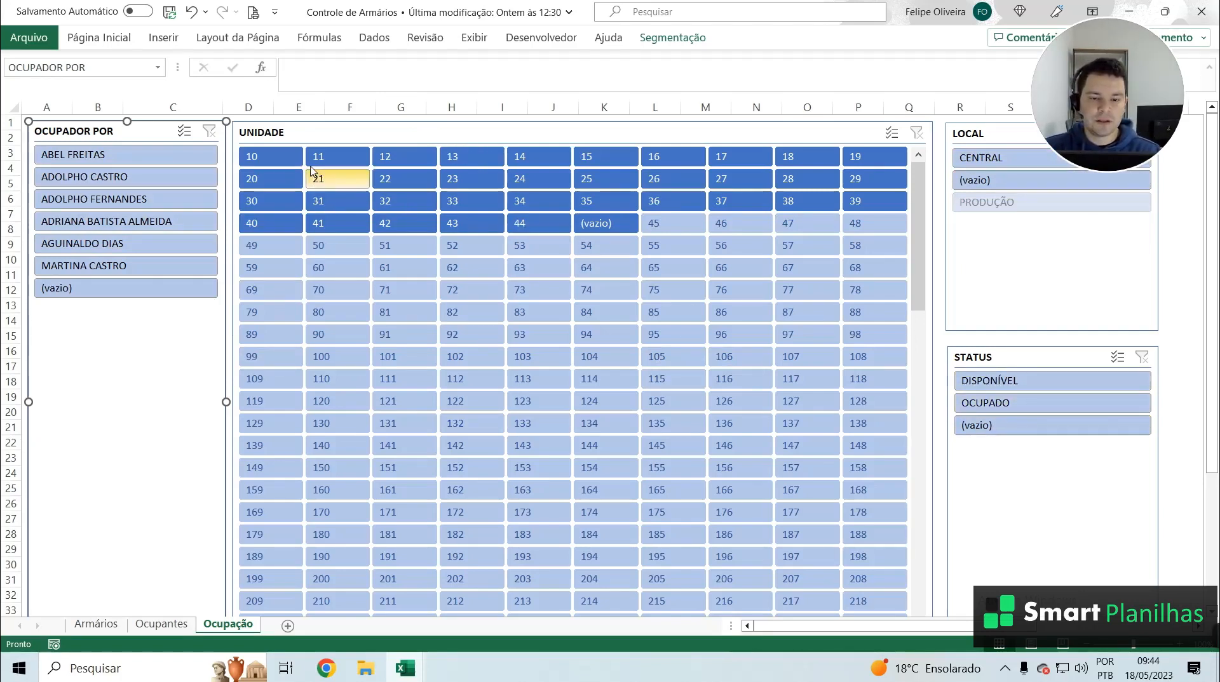
Filter the finished locker dashboard by status DISPONÍVEL, then OCUPADO, and check who occupies units 10, 11 and 13
{"action": "left_click", "coordinate": [1009, 383]}
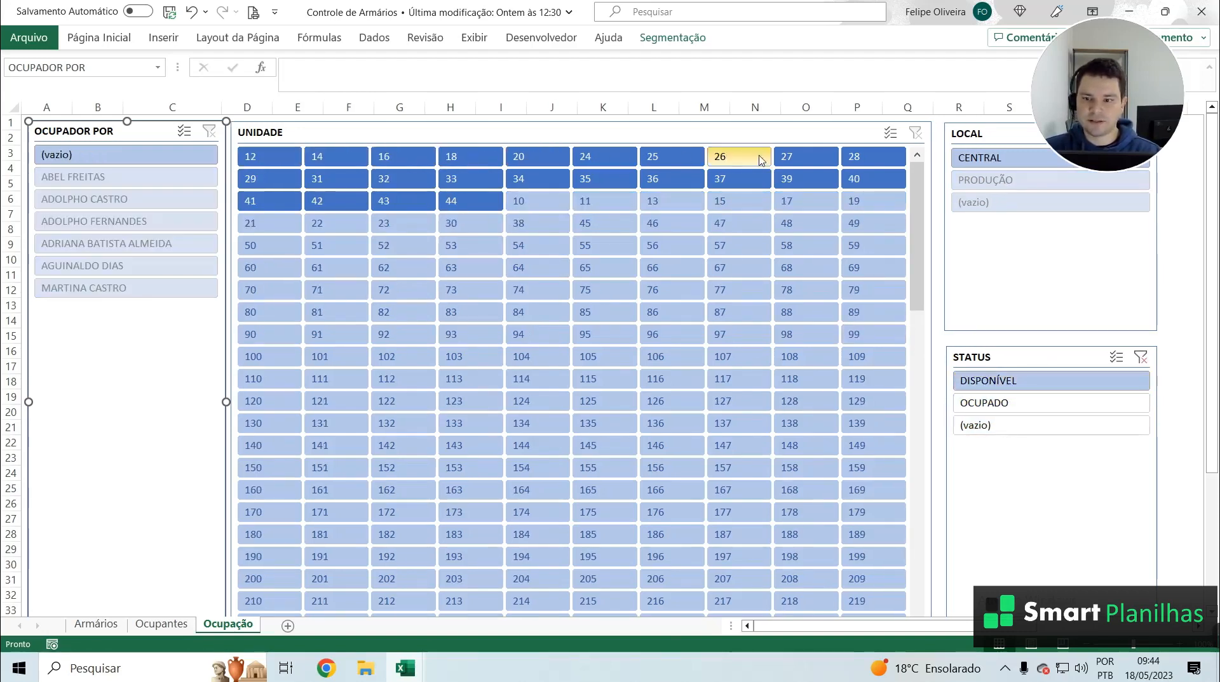
{"action": "left_click", "coordinate": [989, 407]}
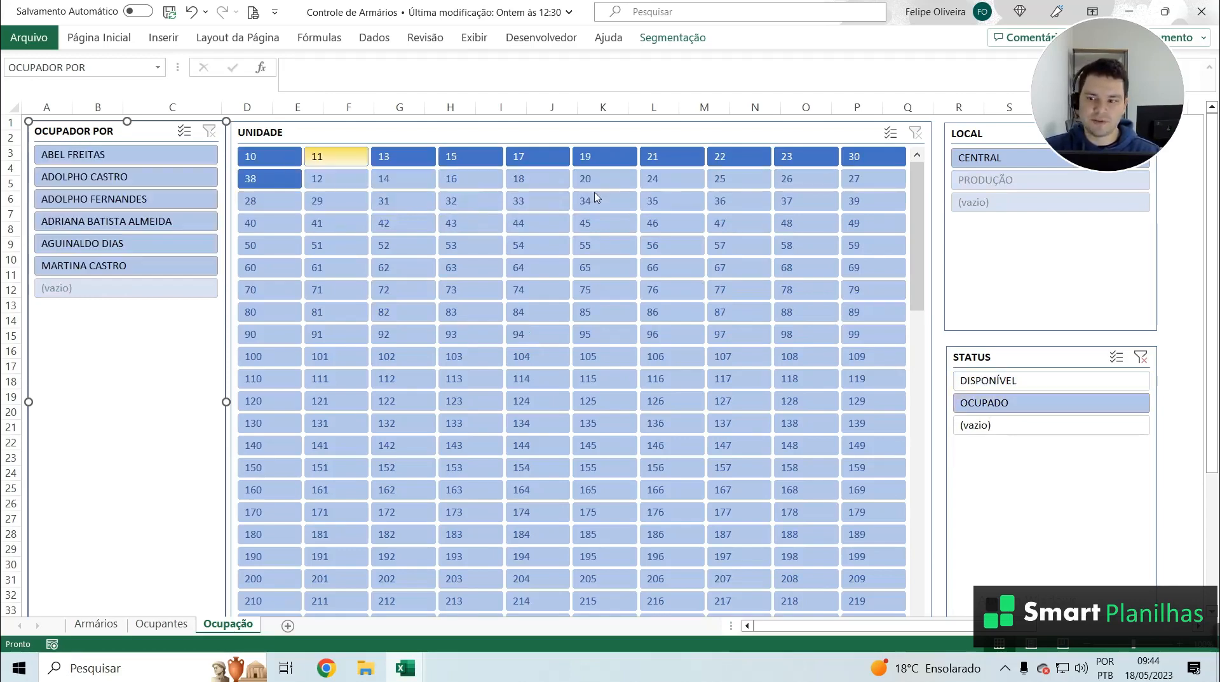
{"action": "left_click", "coordinate": [279, 163]}
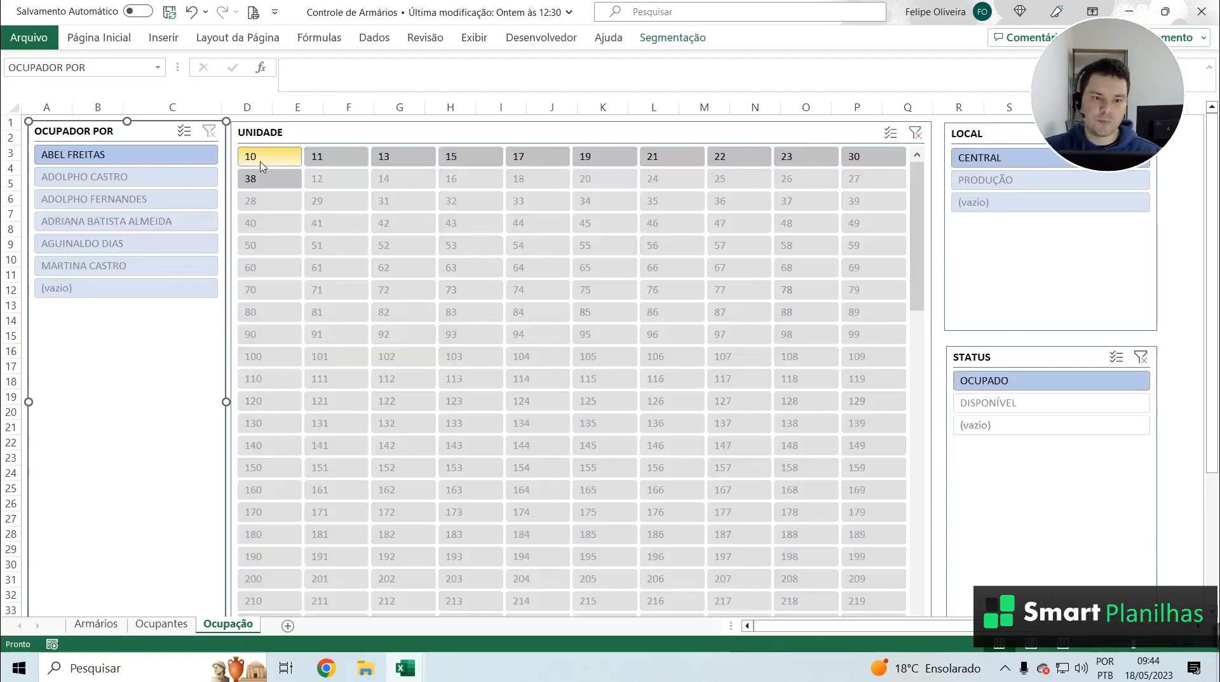
{"action": "left_click", "coordinate": [125, 174]}
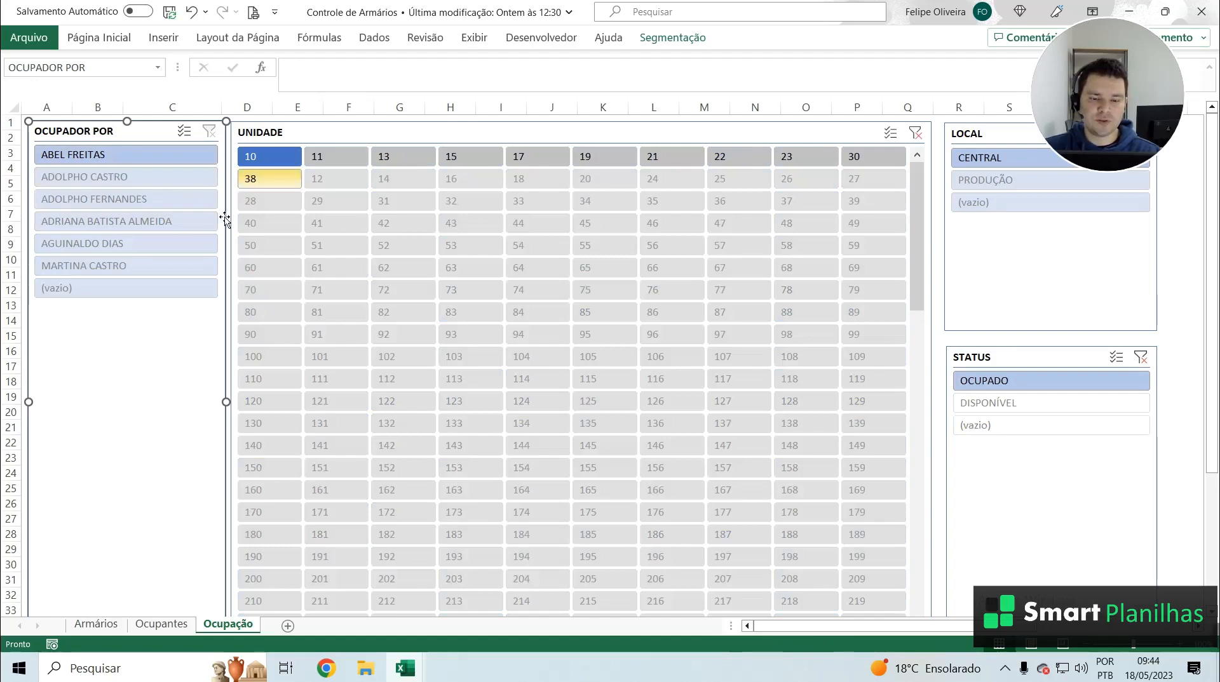
{"action": "left_click", "coordinate": [348, 170]}
{"action": "left_click", "coordinate": [403, 164]}
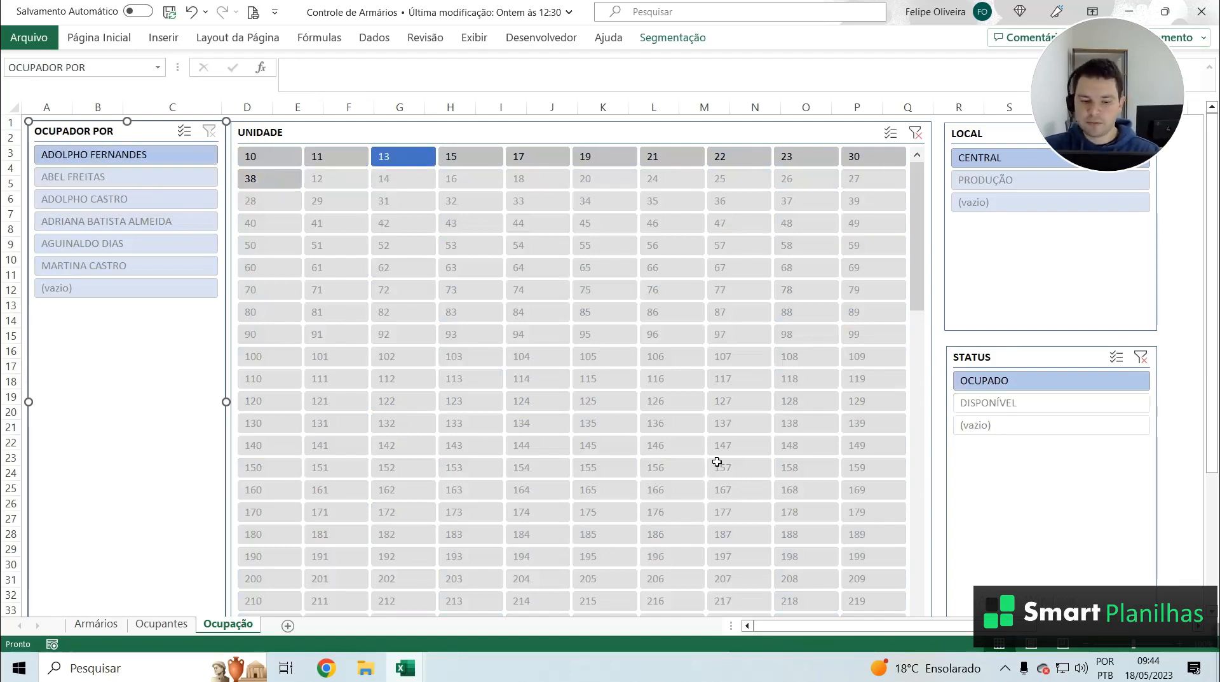
Switch to the Projeto Ocupação workbook and open its Armários sheet
{"action": "left_click", "coordinate": [405, 668]}
{"action": "left_click", "coordinate": [381, 646]}
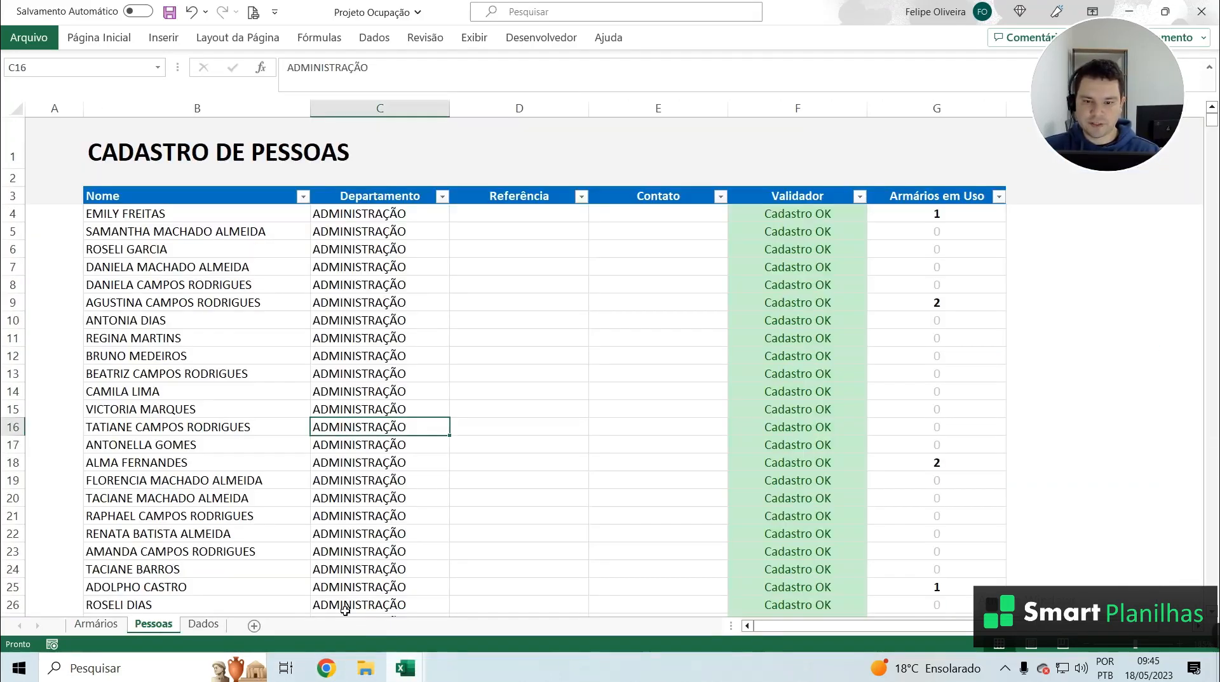
{"action": "left_click", "coordinate": [98, 626]}
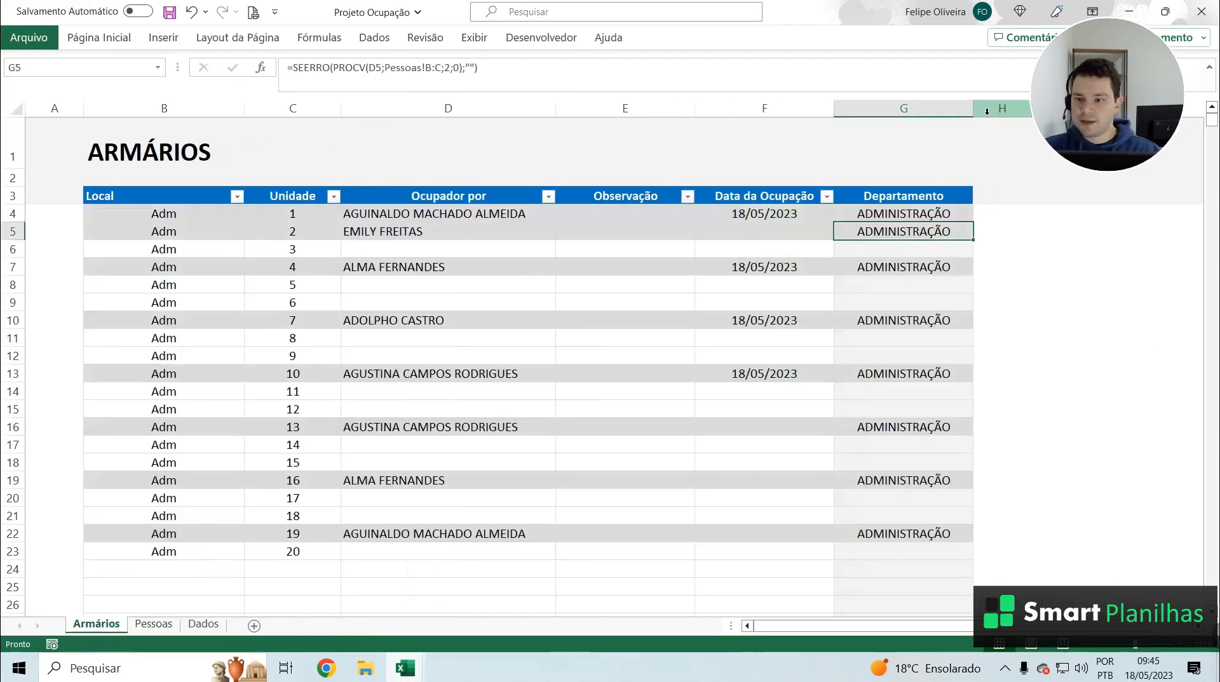
Enter the header STATUS in cell H3, beside the Departamento column
{"action": "left_click", "coordinate": [989, 230]}
{"action": "left_click_drag", "start_coordinate": [1032, 144], "coordinate": [1042, 140]}
{"action": "left_click", "coordinate": [1004, 198]}
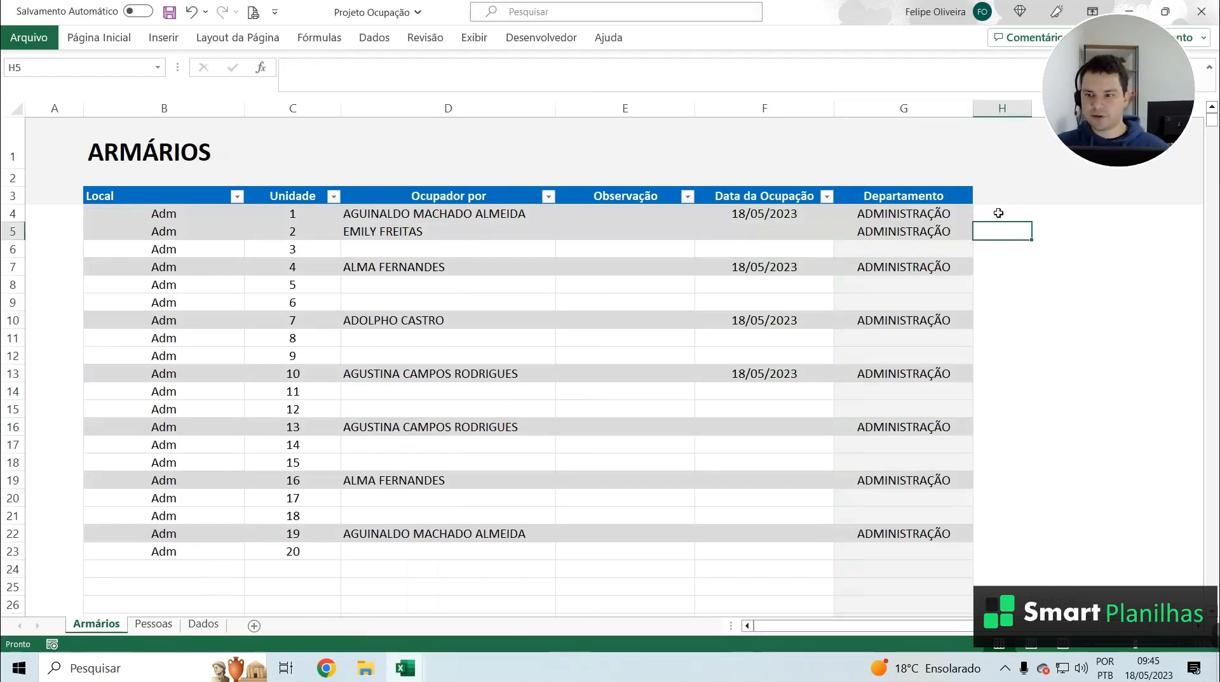
{"action": "left_click", "coordinate": [999, 212]}
{"action": "left_click", "coordinate": [998, 195]}
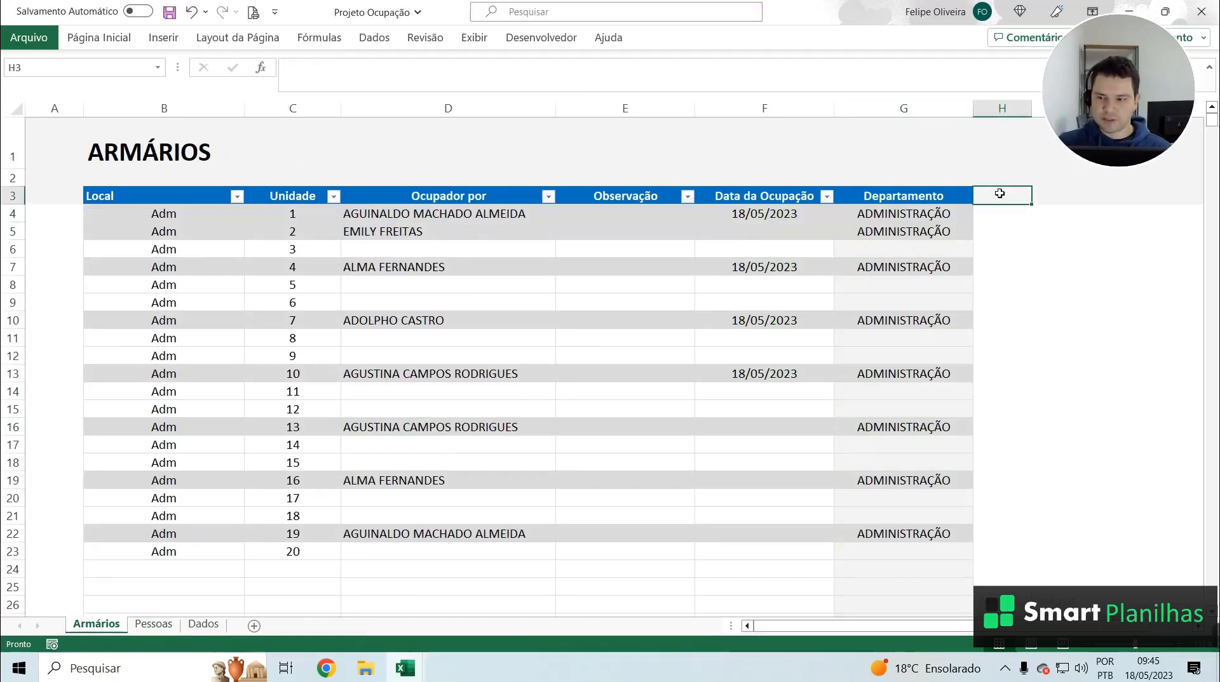
{"action": "type", "text": "STATUS"}
{"action": "key", "text": "Return"}
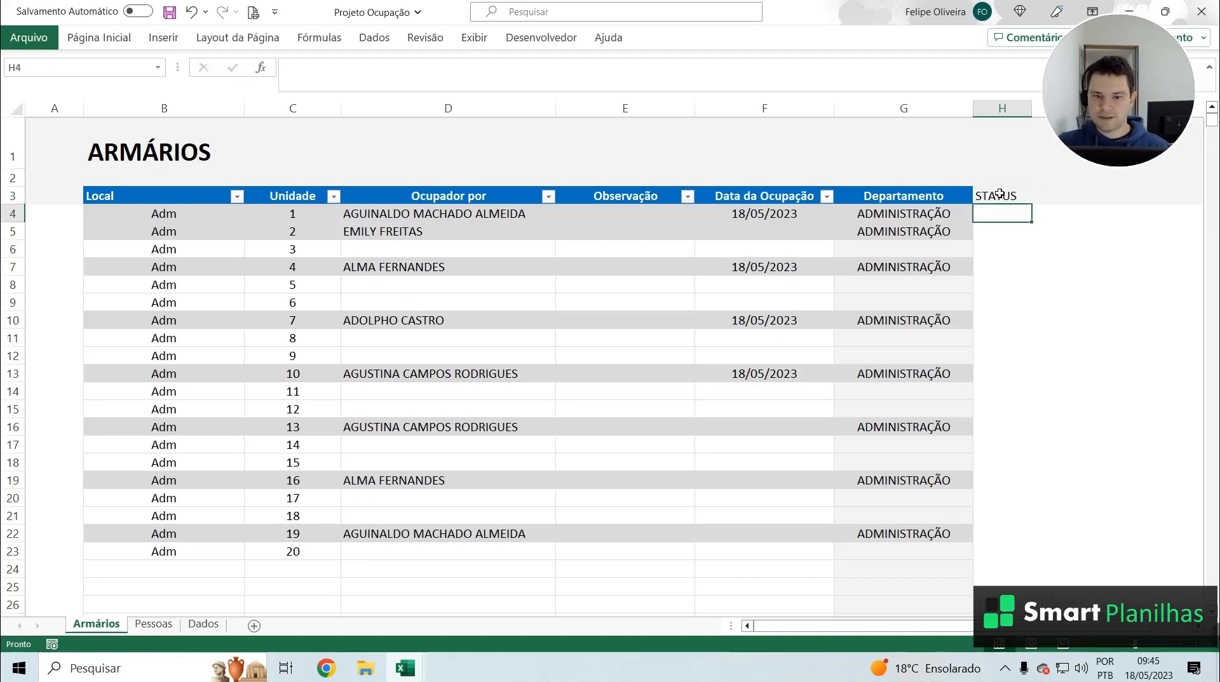
Enter the formula =SE(D4<>"";"OCUPADO";"DISPONÍVEL") in cell H4 to derive the status from the occupant column
{"action": "type", "text": "=SE("}
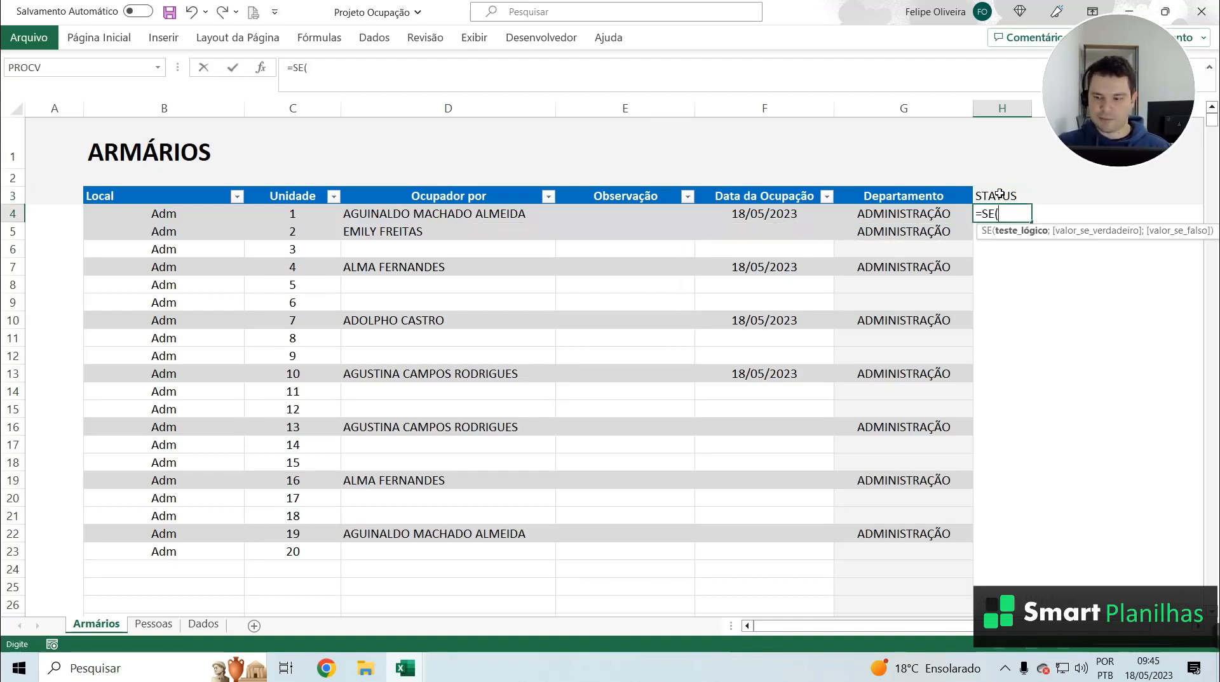
{"action": "left_click", "coordinate": [428, 213]}
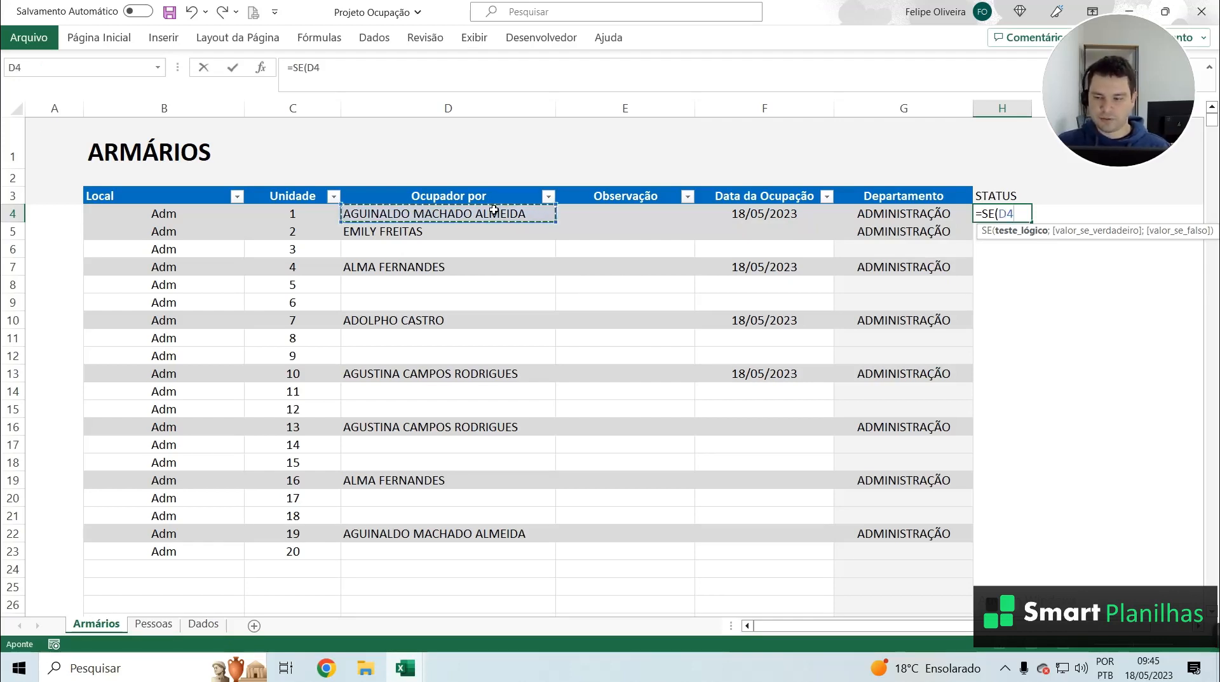
{"action": "type", "text": "<>"}
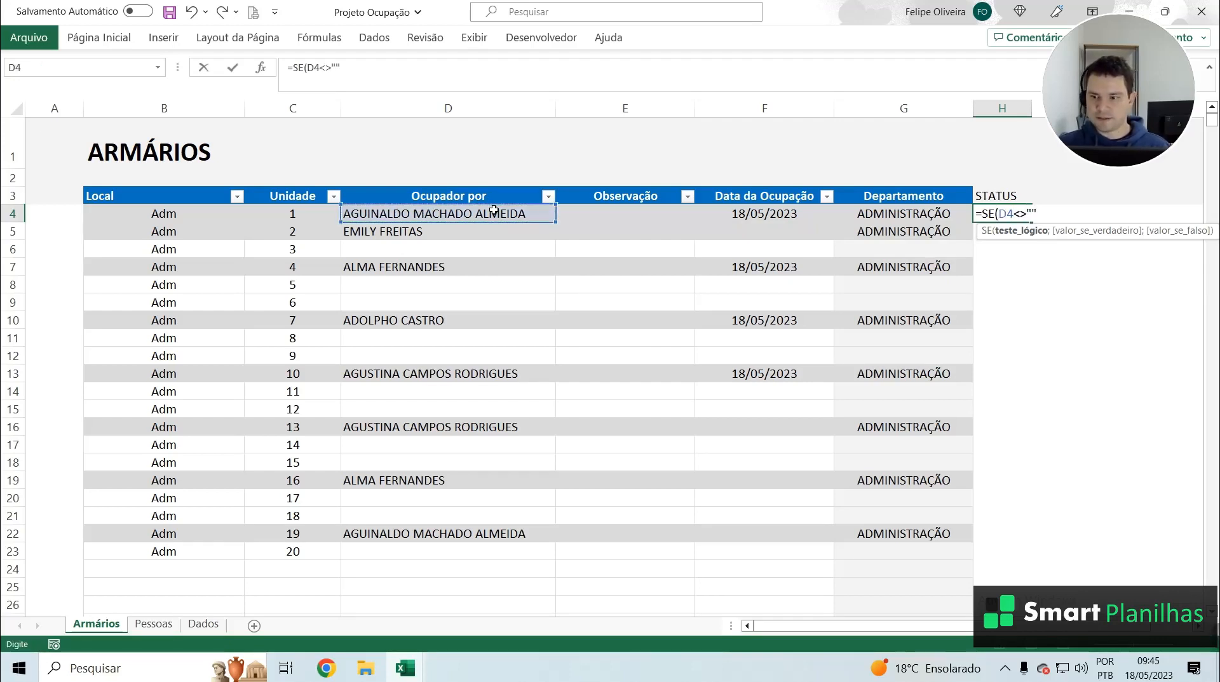
{"action": "type", "text": "\"\""}
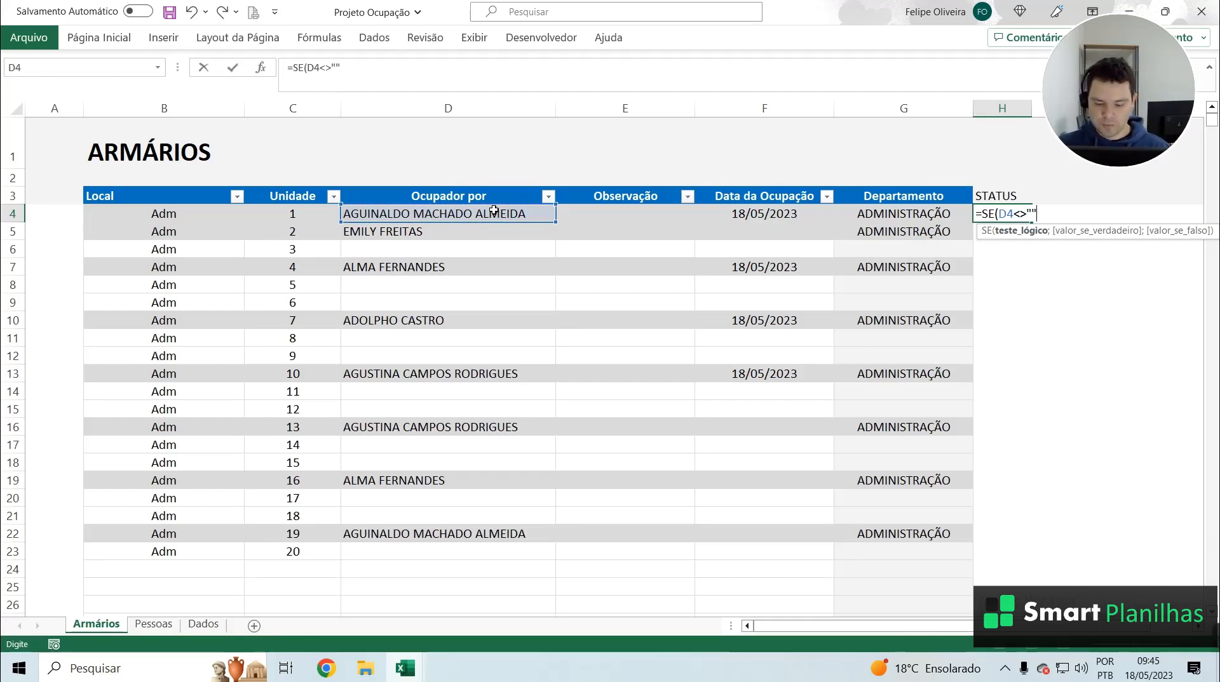
{"action": "type", "text": ";\""}
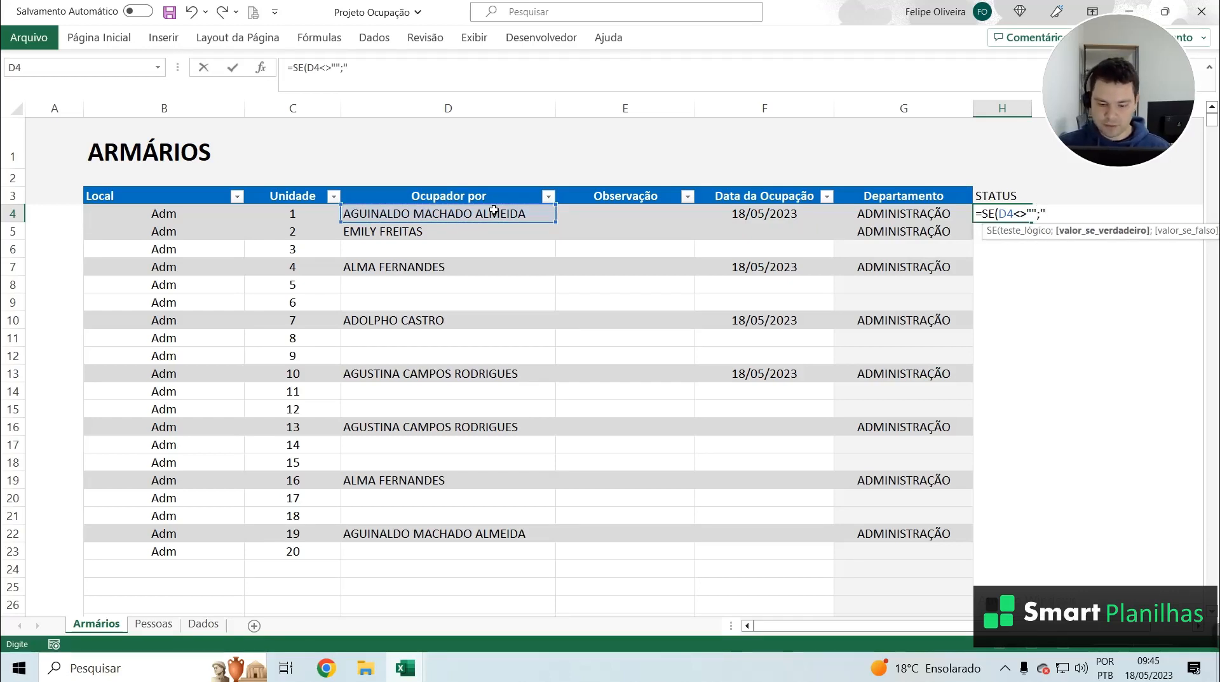
{"action": "type", "text": "OCUPADO"}
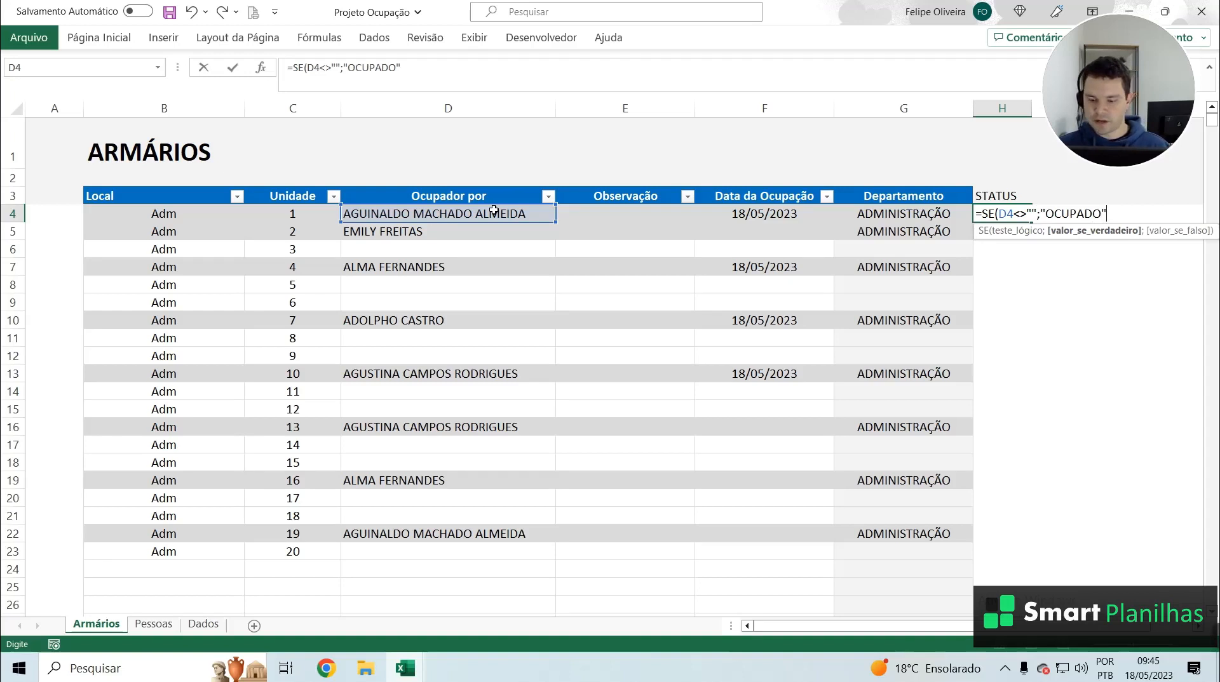
{"action": "type", "text": "\";\"DISPONÍVEL"}
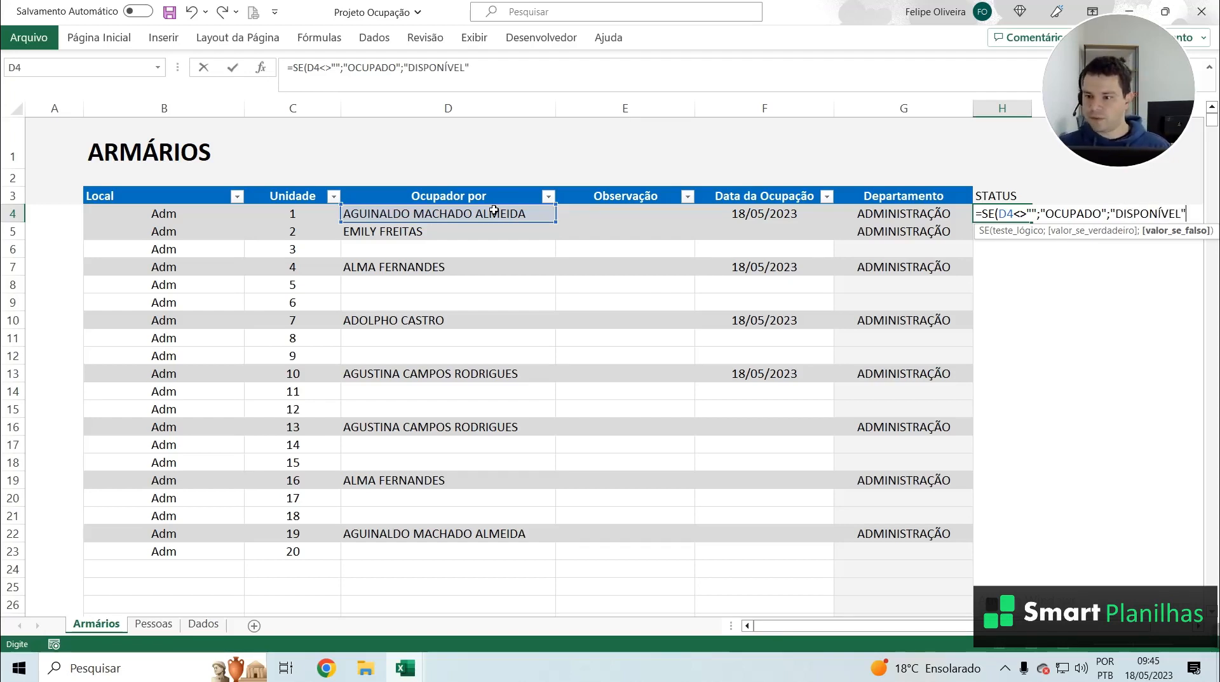
{"action": "key", "text": "Return"}
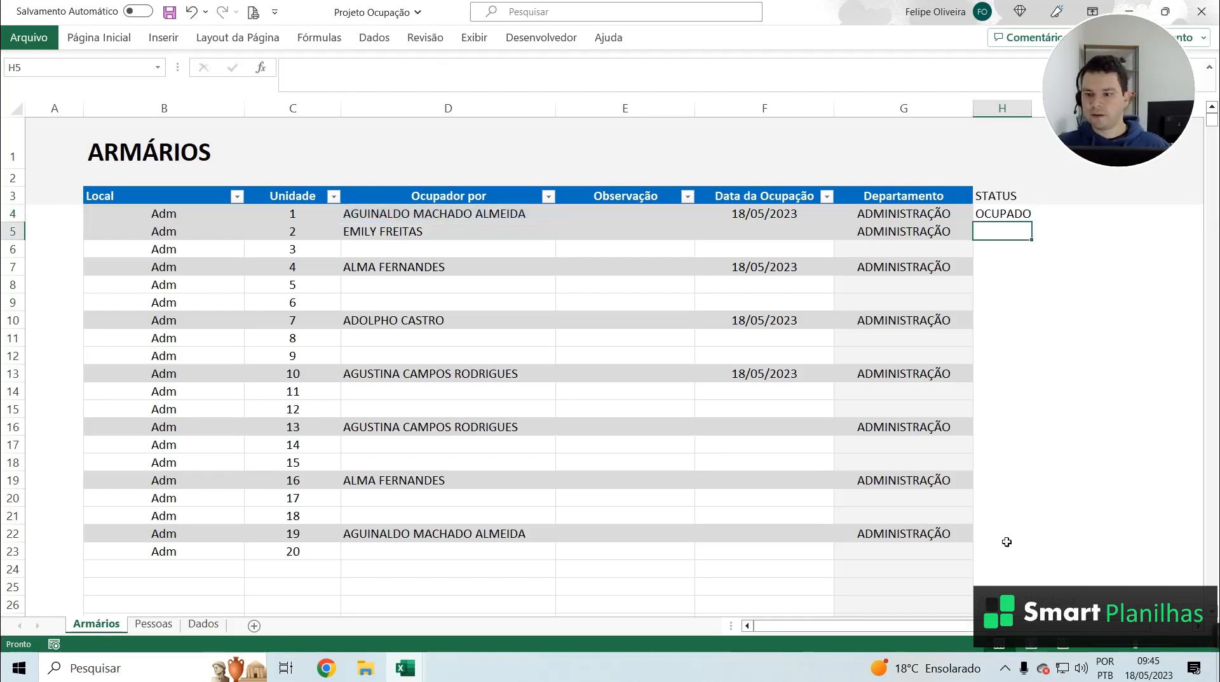
Fill the STATUS formula from H4 down to row 22 and autofit the width of column H
{"action": "left_click", "coordinate": [1004, 212]}
{"action": "left_click_drag", "start_coordinate": [1032, 222], "coordinate": [1039, 522]}
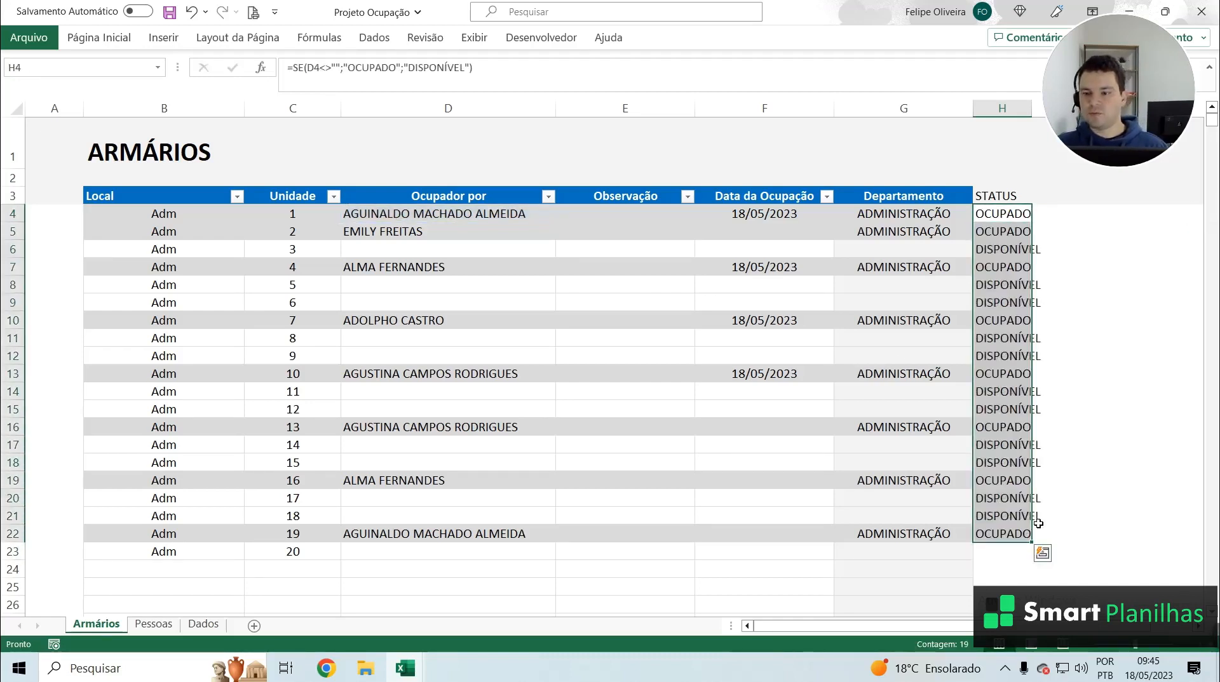
{"action": "double_click", "coordinate": [1032, 108]}
{"action": "left_click", "coordinate": [1080, 236]}
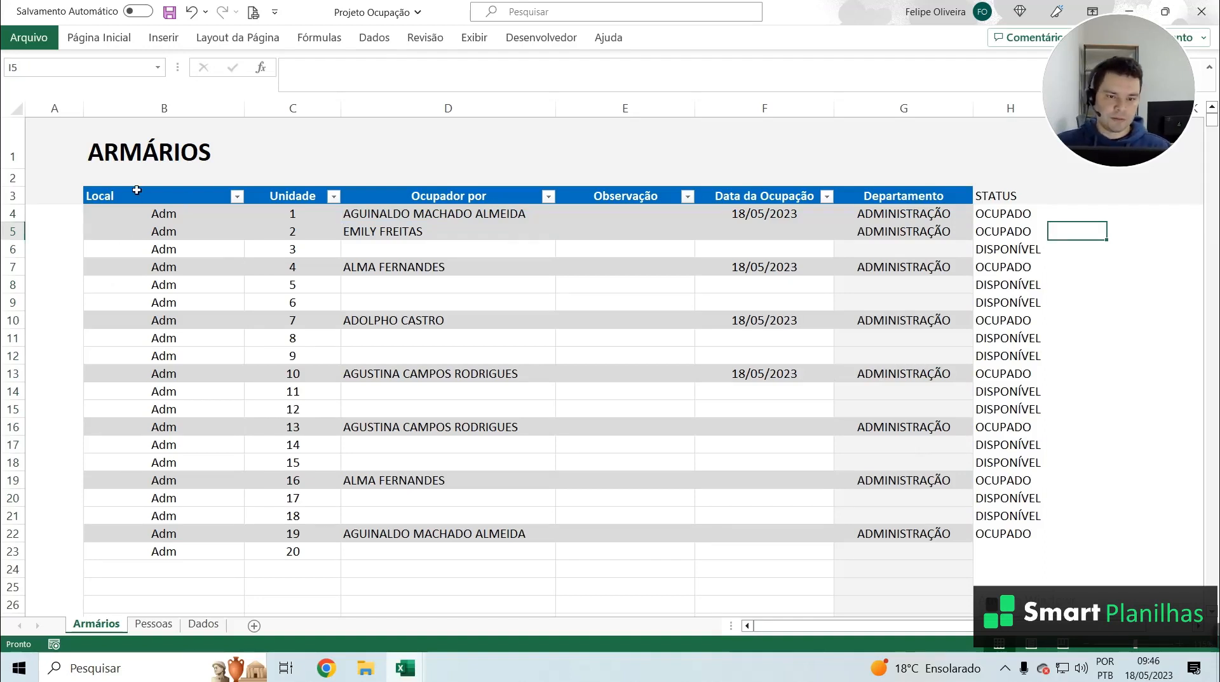
Create a pivot table on a new sheet from the range B3:H22, with Unidade as the row field
{"action": "left_click_drag", "start_coordinate": [135, 195], "coordinate": [1008, 526]}
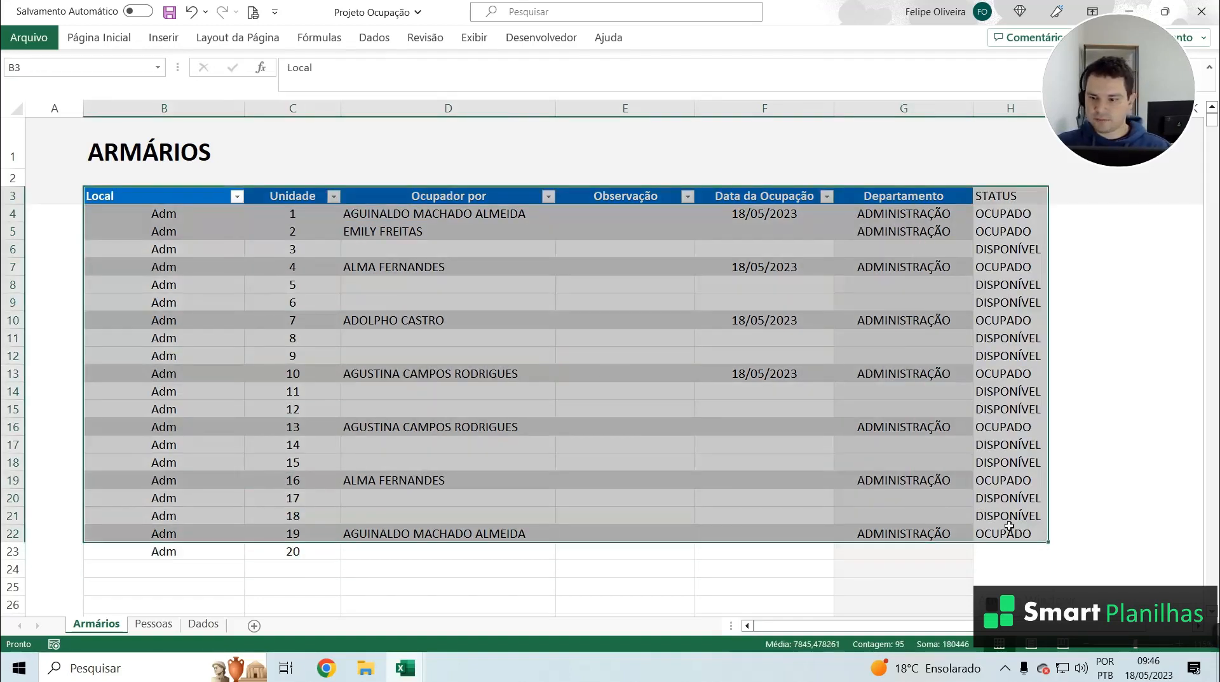
{"action": "left_click", "coordinate": [160, 39]}
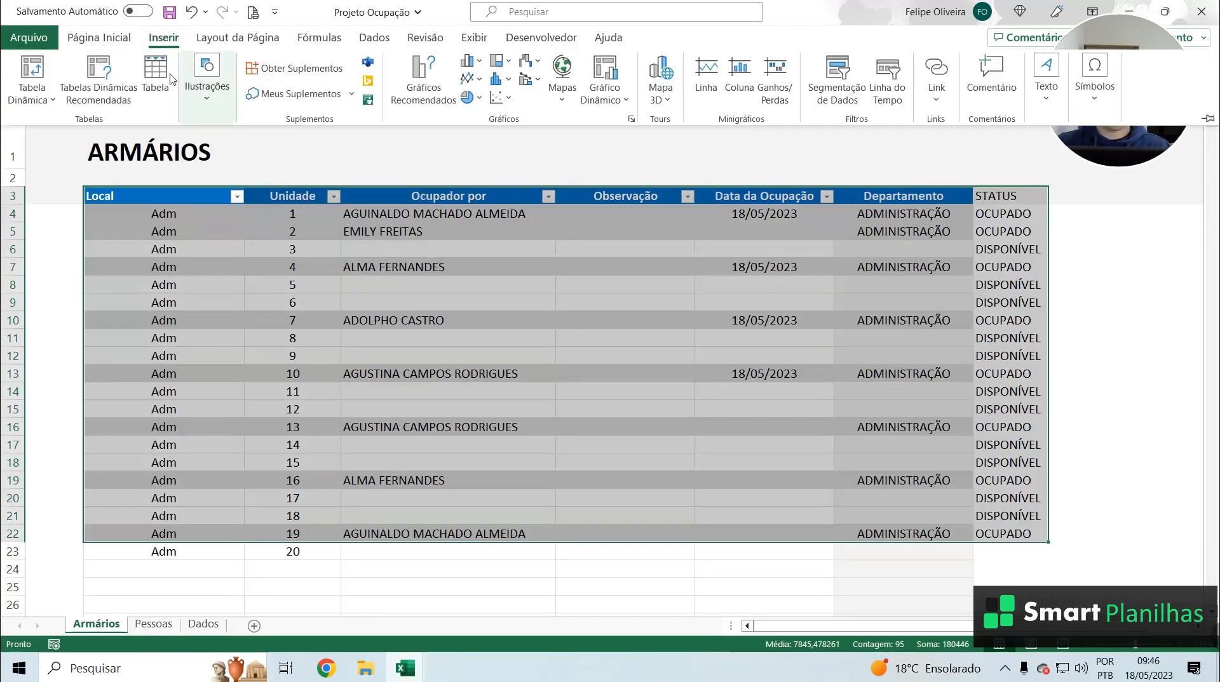
{"action": "left_click", "coordinate": [31, 67]}
{"action": "left_click", "coordinate": [681, 348]}
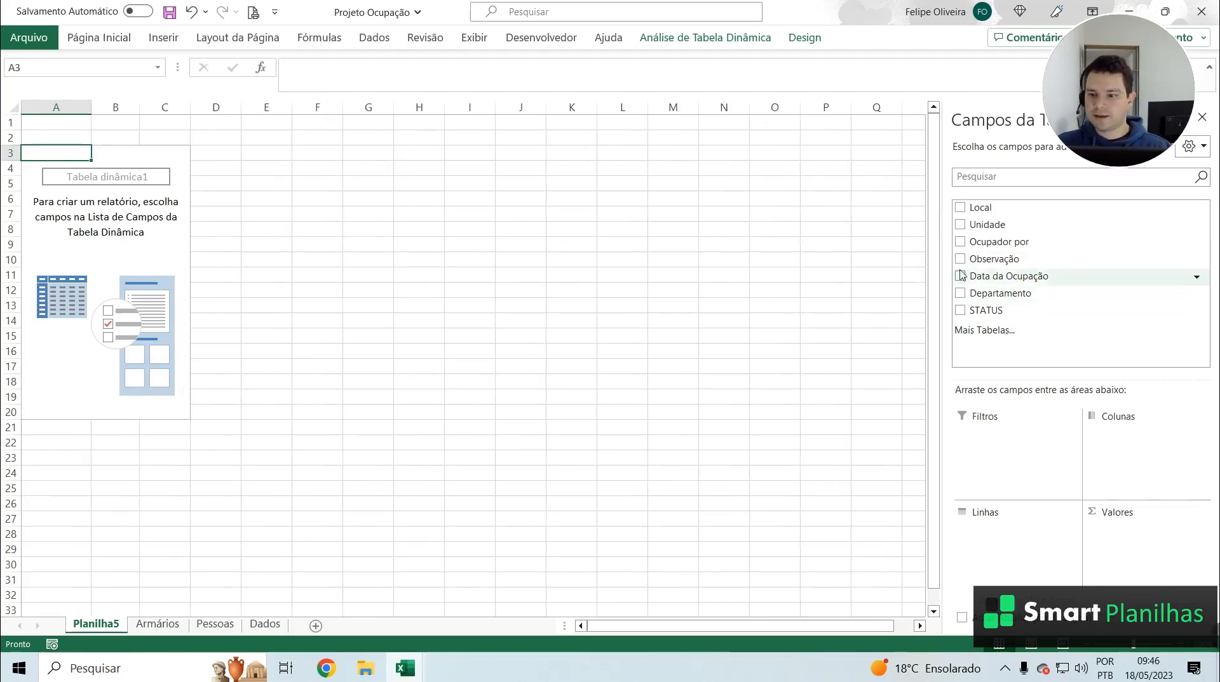
{"action": "left_click_drag", "start_coordinate": [992, 226], "coordinate": [1001, 535]}
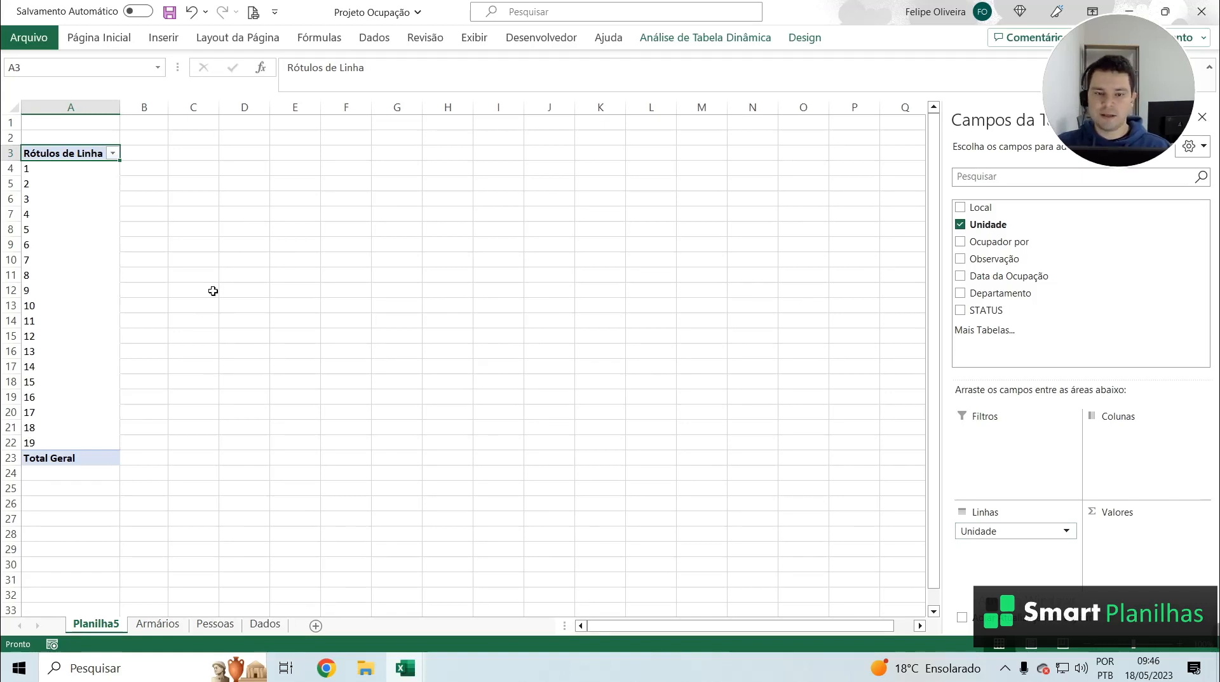
Insert slicers for Local, Unidade, Ocupador por, Departamento and STATUS on the pivot table
{"action": "left_click", "coordinate": [710, 40]}
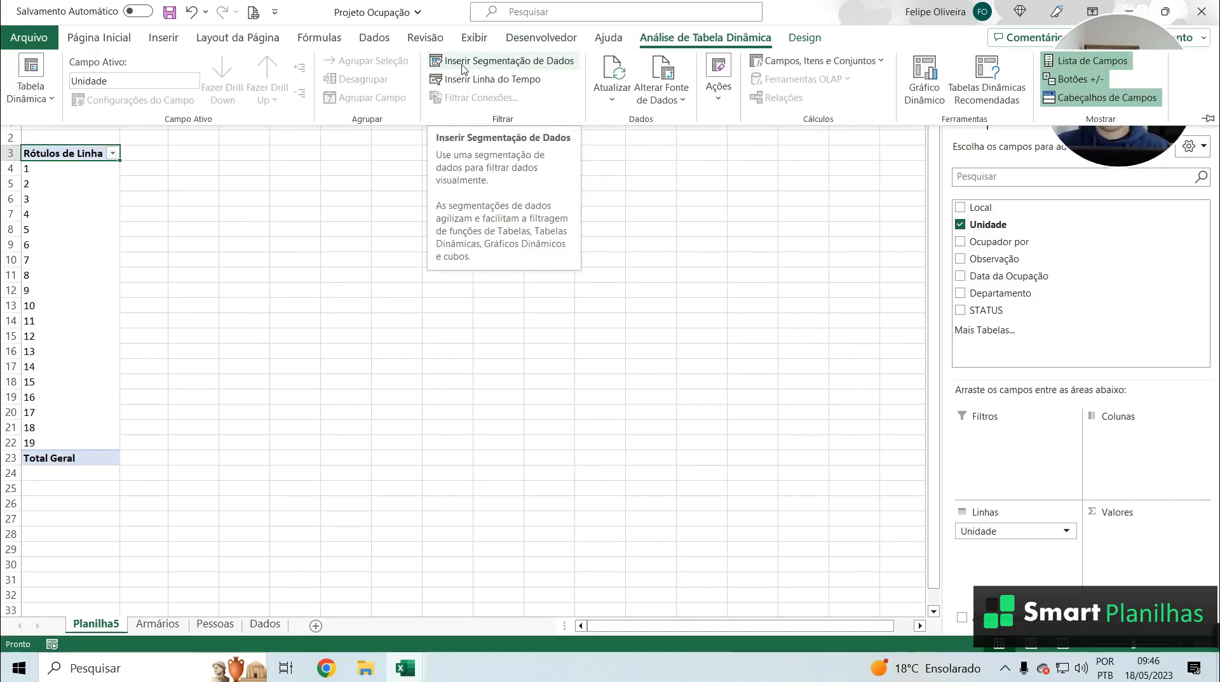
{"action": "left_click", "coordinate": [494, 64]}
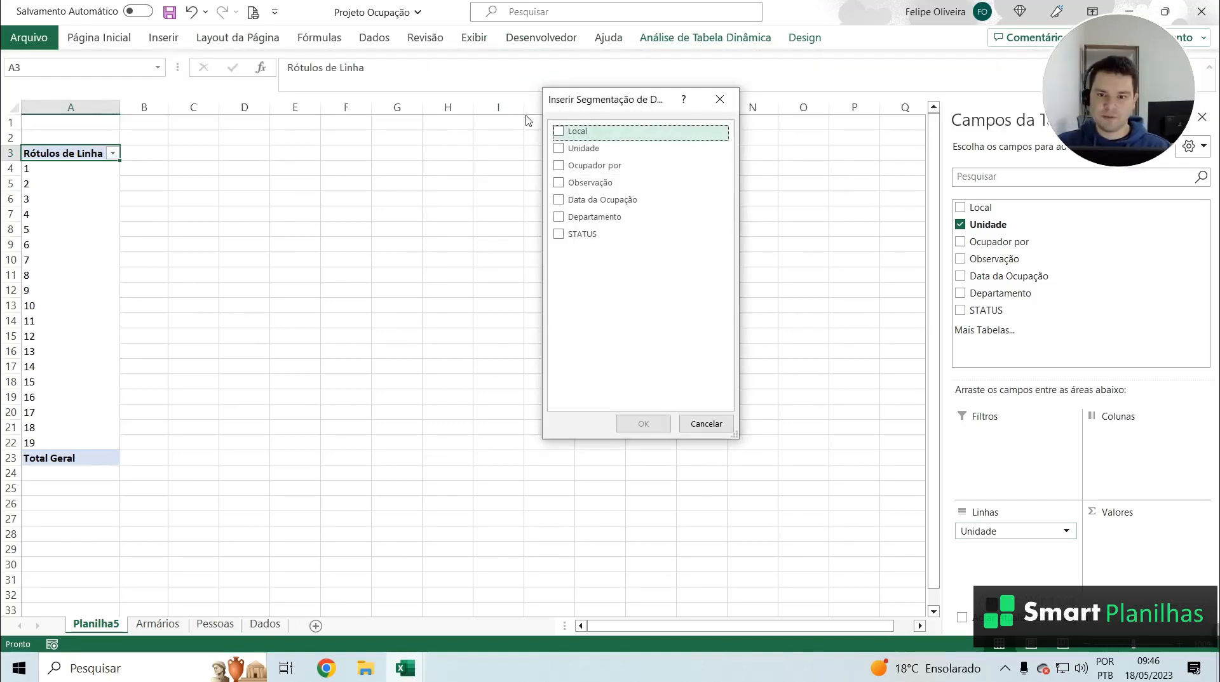
{"action": "left_click_drag", "start_coordinate": [610, 113], "coordinate": [539, 121]}
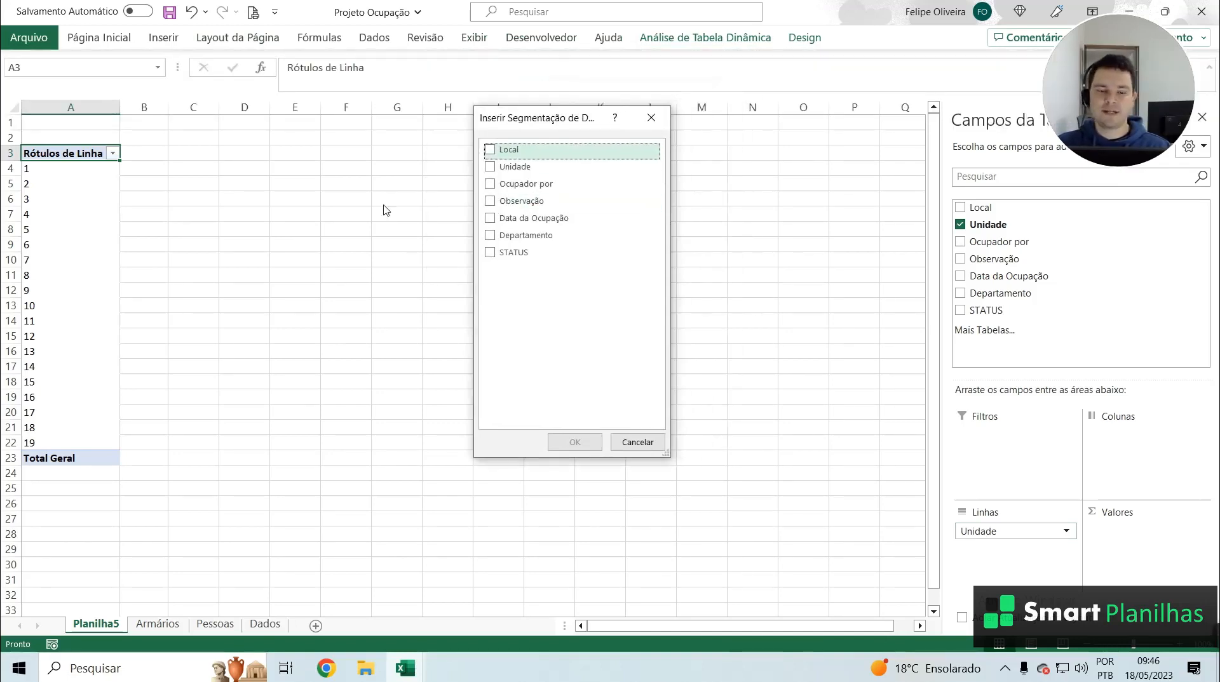
{"action": "left_click", "coordinate": [492, 156]}
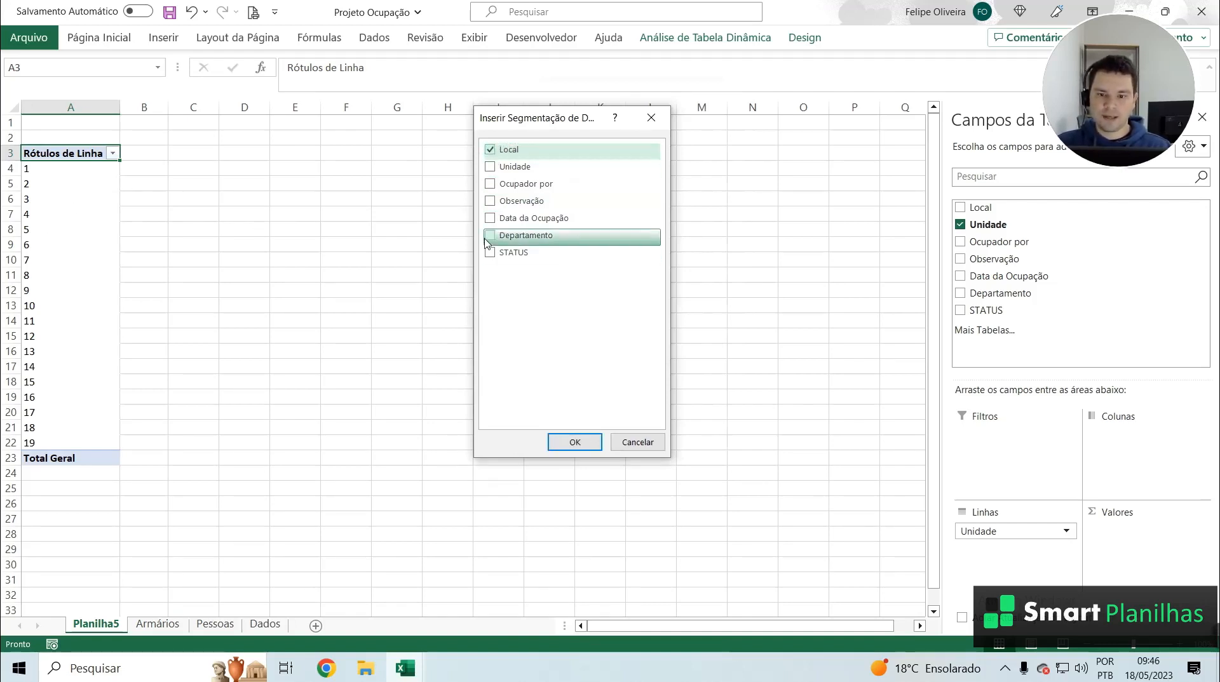
{"action": "left_click", "coordinate": [491, 185]}
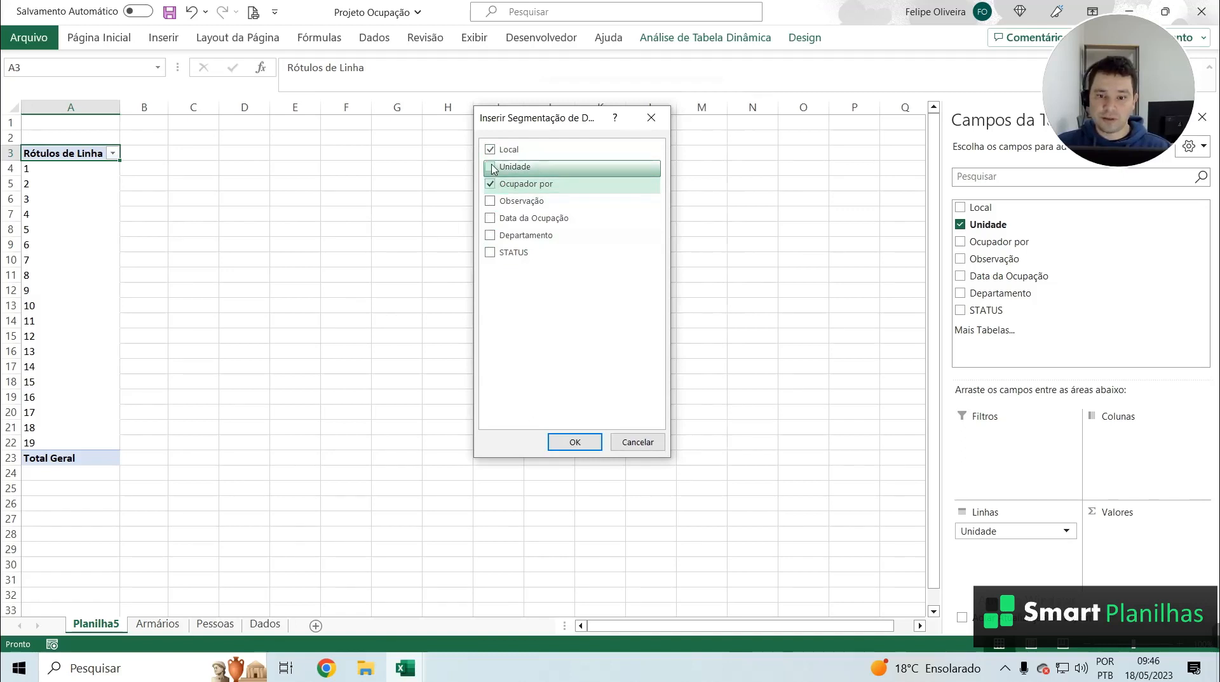
{"action": "left_click", "coordinate": [491, 169]}
{"action": "left_click", "coordinate": [490, 238]}
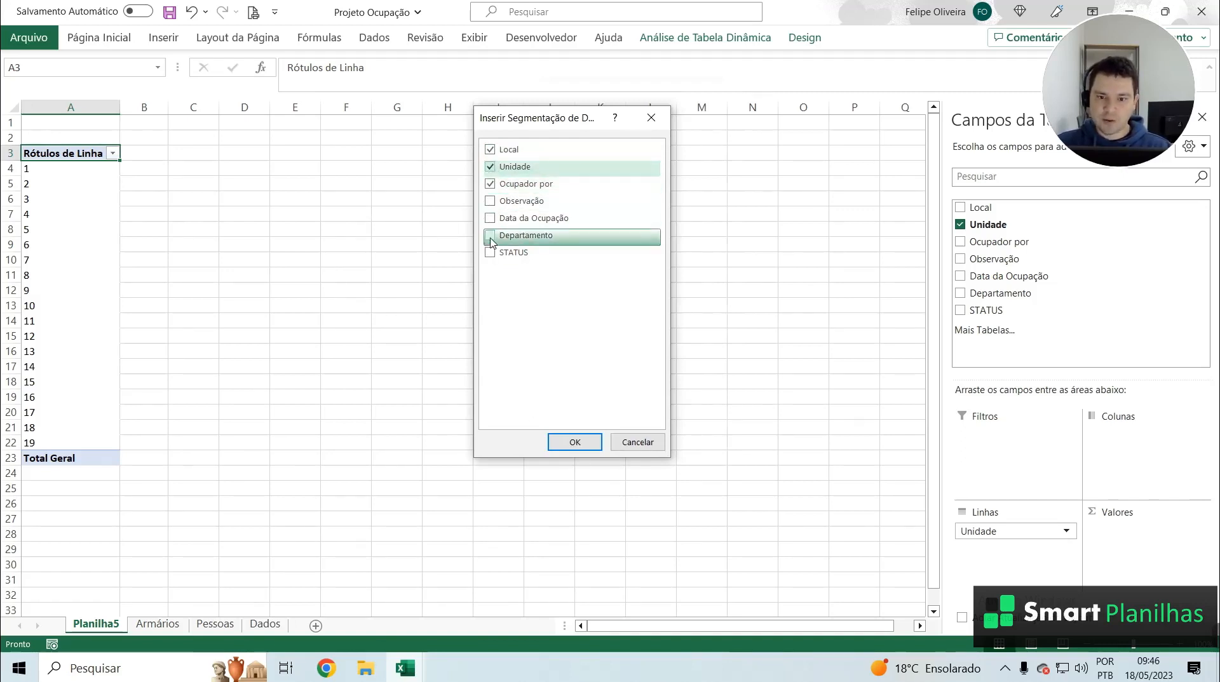
{"action": "left_click", "coordinate": [492, 258]}
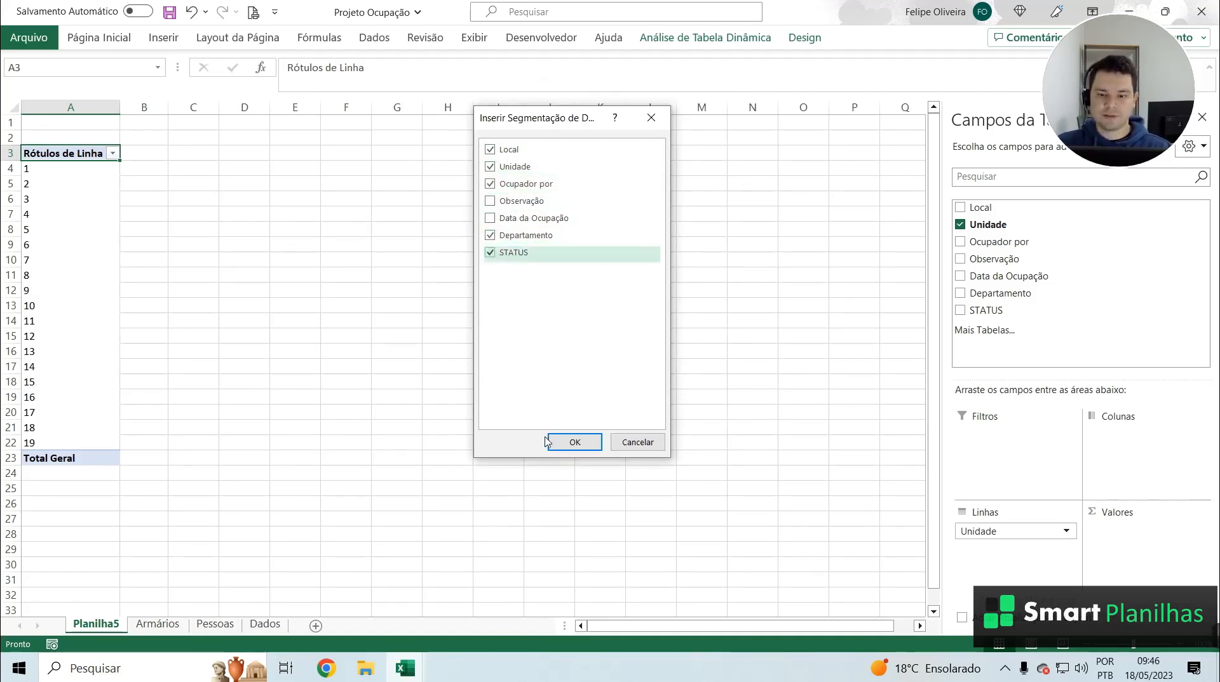
{"action": "left_click", "coordinate": [569, 445]}
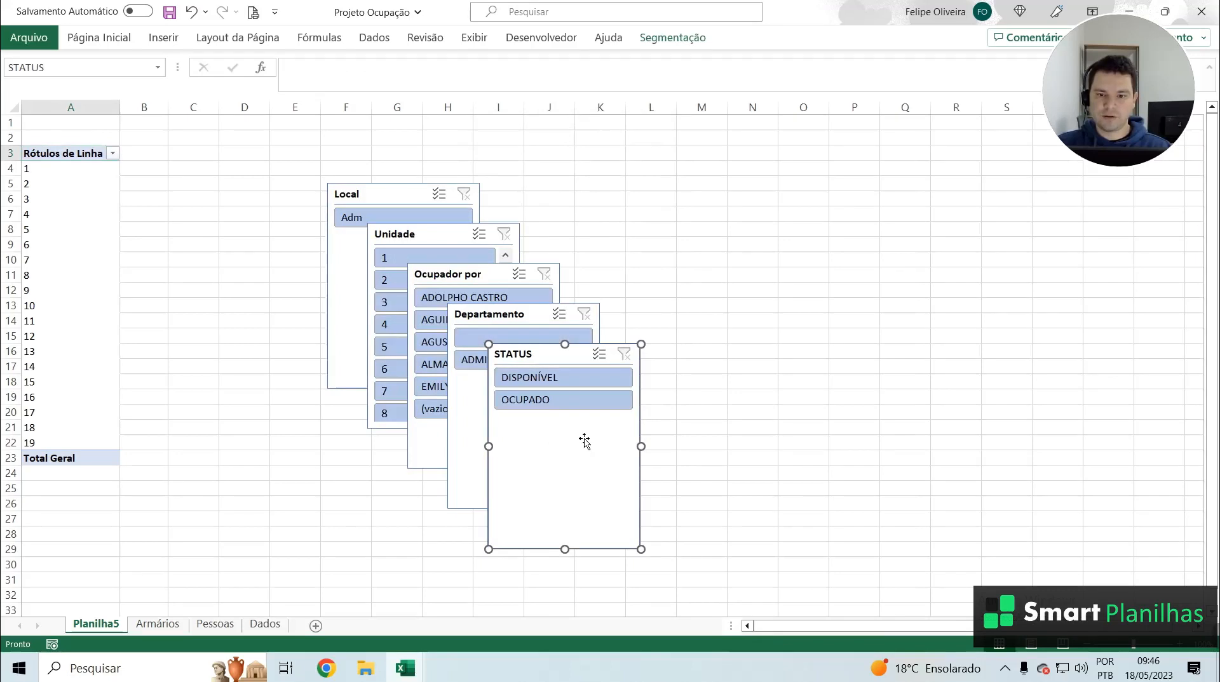
Pull the Local slicer out of the stack and place Ocupador por over columns A to C, stretched down to row 30
{"action": "left_click", "coordinate": [671, 247]}
{"action": "left_click_drag", "start_coordinate": [381, 204], "coordinate": [723, 202]}
{"action": "left_click", "coordinate": [394, 184]}
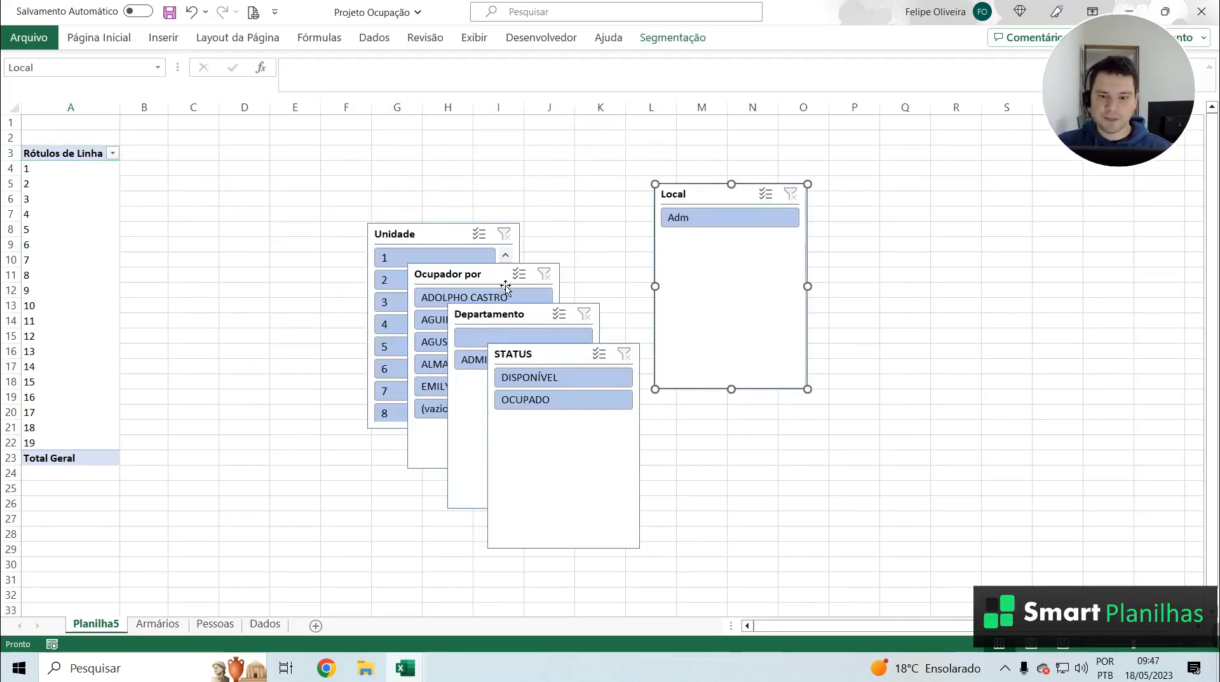
{"action": "left_click", "coordinate": [493, 279]}
{"action": "left_click_drag", "start_coordinate": [493, 280], "coordinate": [111, 148]}
{"action": "left_click_drag", "start_coordinate": [100, 334], "coordinate": [100, 569]}
{"action": "left_click", "coordinate": [255, 390]}
Move the Unidade slicer beside Ocupador por and spread STATUS, Departamento and Local over the free area from column O onward
{"action": "left_click_drag", "start_coordinate": [412, 229], "coordinate": [235, 134]}
{"action": "left_click_drag", "start_coordinate": [553, 354], "coordinate": [863, 407]}
{"action": "left_click_drag", "start_coordinate": [517, 315], "coordinate": [918, 163]}
{"action": "left_click_drag", "start_coordinate": [737, 199], "coordinate": [1062, 350]}
Clear the Unidade slicer's filter and enlarge the slicer to reach column M and row 30
{"action": "left_click", "coordinate": [315, 322]}
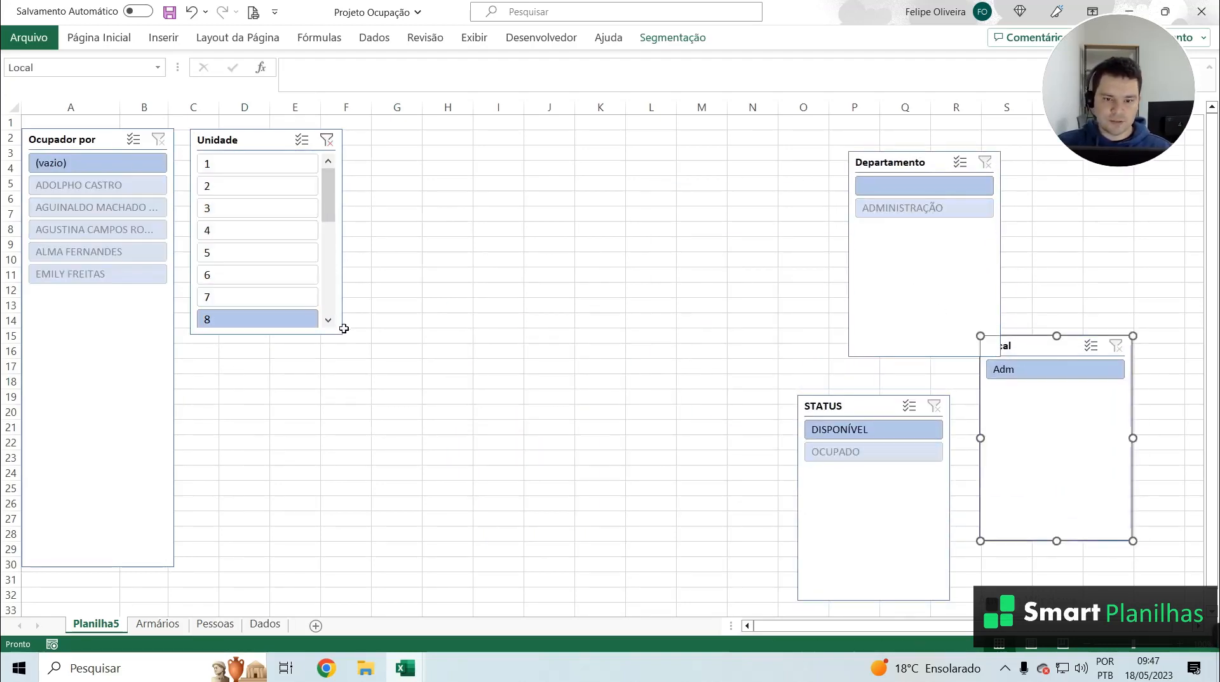
{"action": "left_click", "coordinate": [327, 139]}
{"action": "left_click", "coordinate": [344, 334]}
{"action": "left_click_drag", "start_coordinate": [344, 335], "coordinate": [714, 570]}
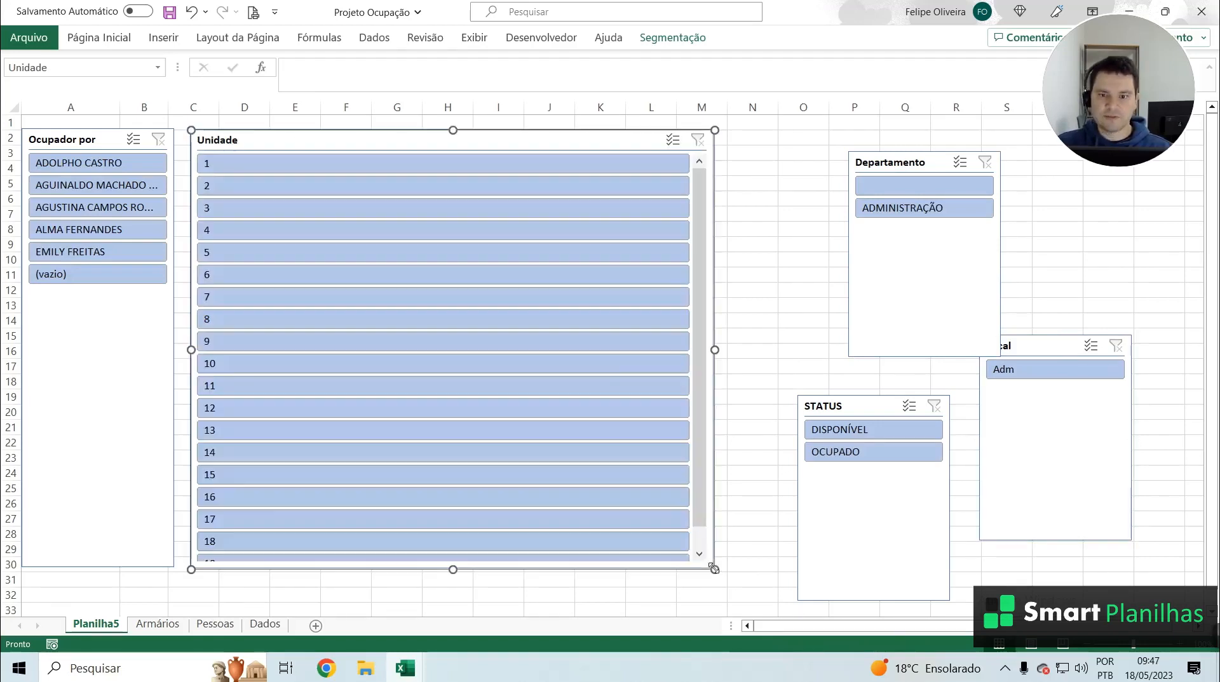
Set the Unidade slicer to show its buttons in 10 columns
{"action": "left_click", "coordinate": [673, 40]}
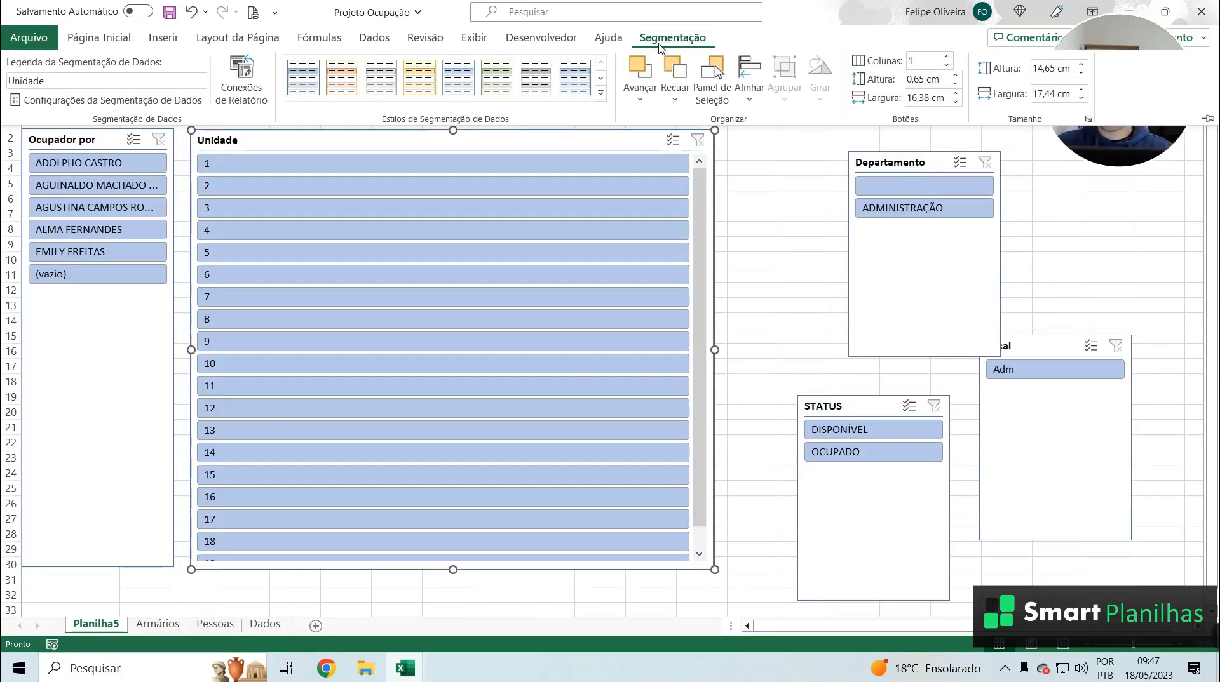
{"action": "left_click", "coordinate": [946, 56]}
{"action": "left_click", "coordinate": [946, 57]}
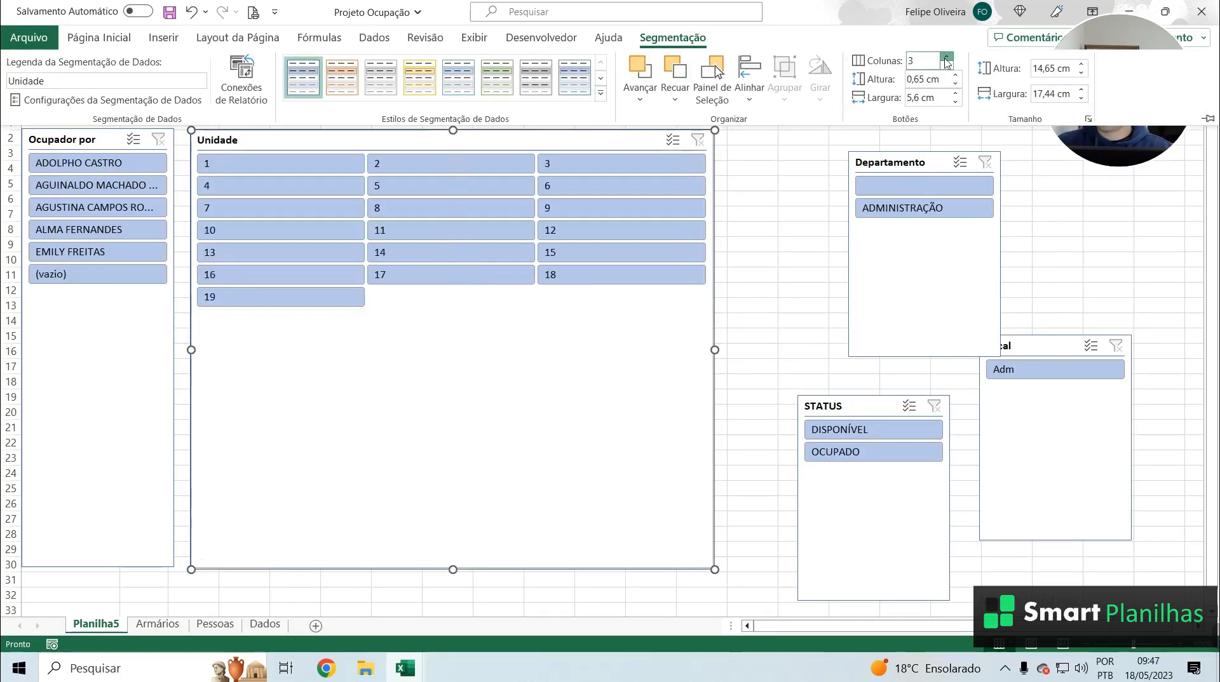
{"action": "left_click", "coordinate": [946, 56]}
{"action": "left_click", "coordinate": [946, 56]}
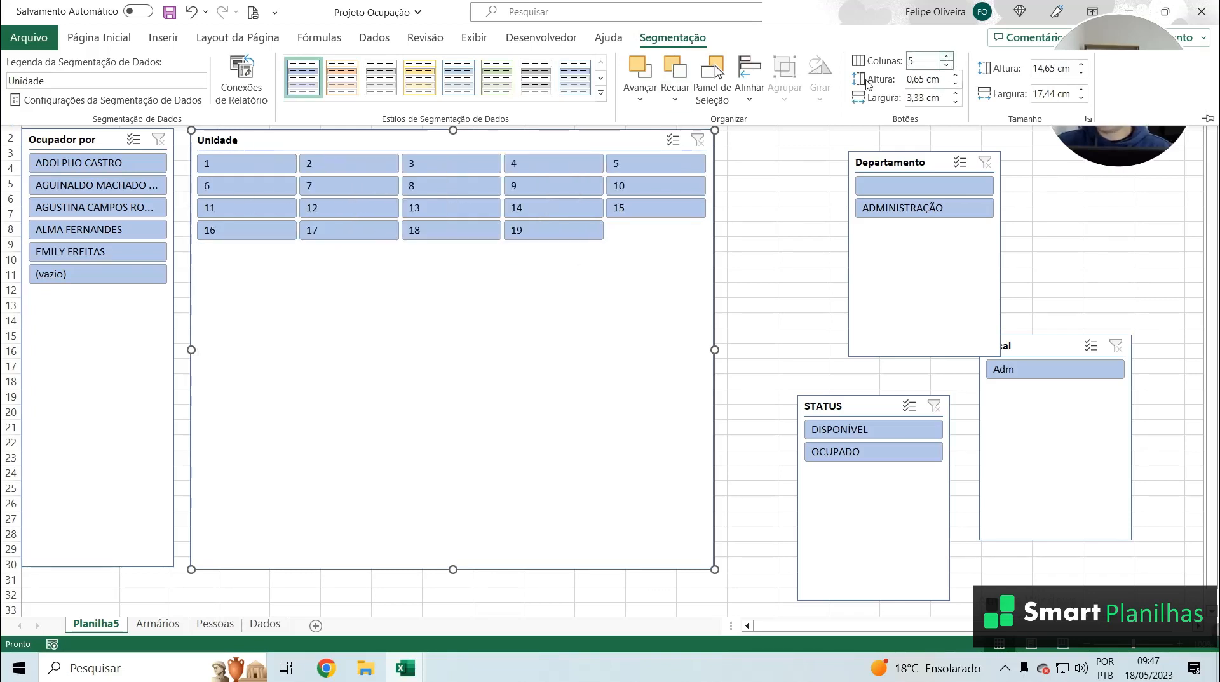
{"action": "left_click", "coordinate": [947, 56]}
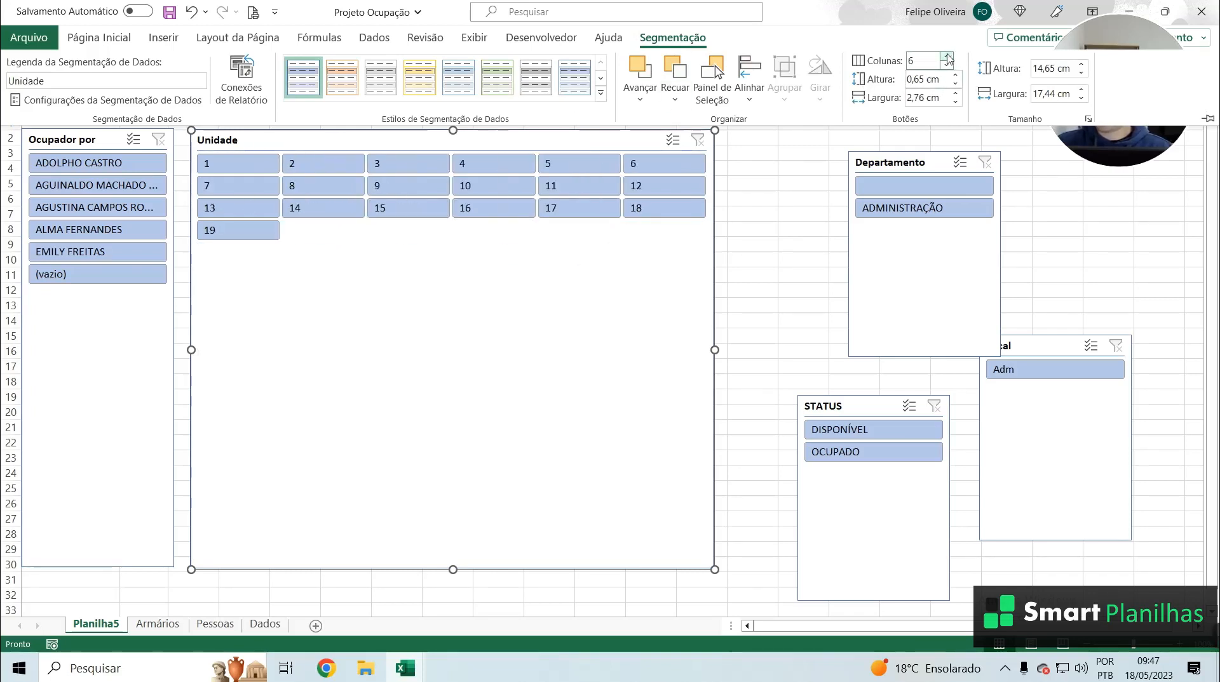
{"action": "left_click", "coordinate": [947, 57]}
{"action": "left_click", "coordinate": [946, 56]}
{"action": "left_click", "coordinate": [947, 56]}
{"action": "left_click", "coordinate": [946, 56]}
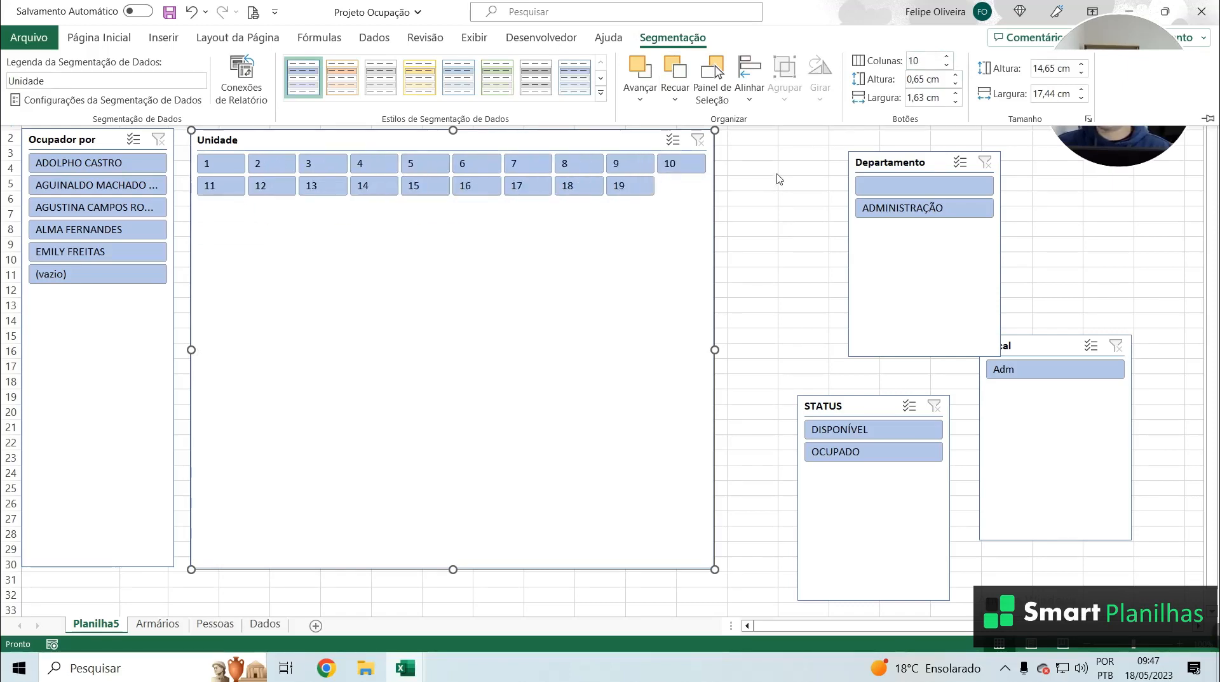
{"action": "key", "text": "Escape"}
Delete the Departamento slicer and move the Local slicer beside Unidade, over columns N to P from row 2
{"action": "left_click_drag", "start_coordinate": [921, 168], "coordinate": [794, 144]}
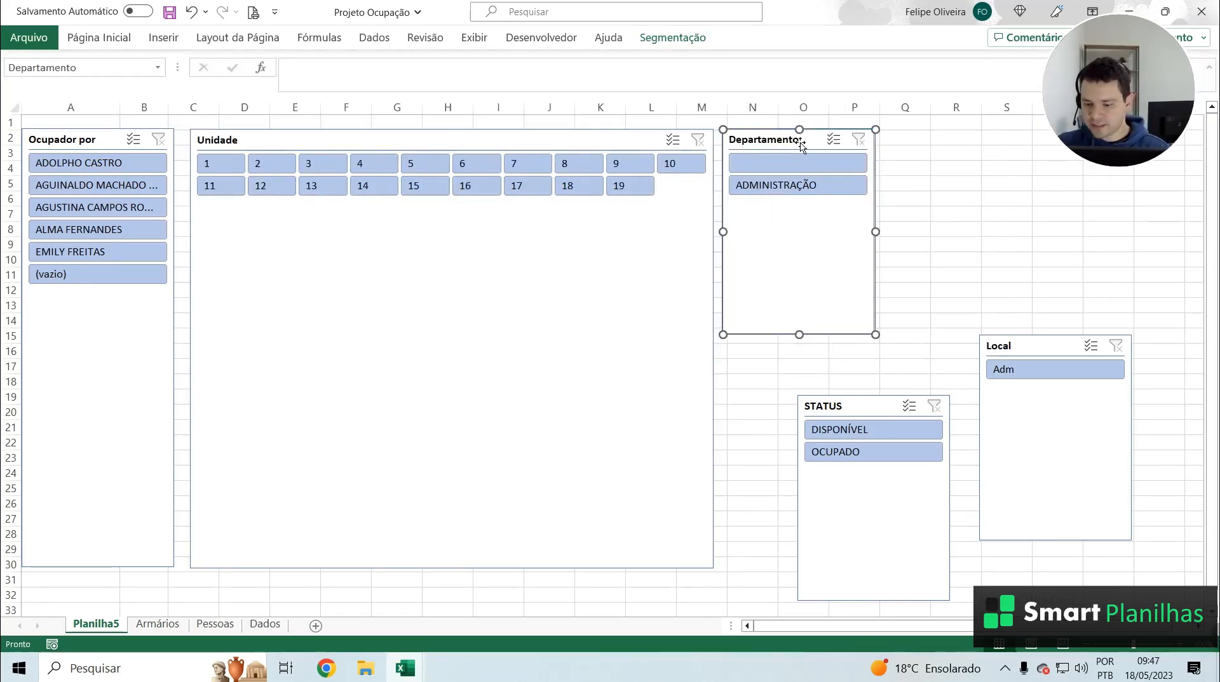
{"action": "key", "text": "Delete"}
{"action": "left_click_drag", "start_coordinate": [1030, 343], "coordinate": [772, 135]}
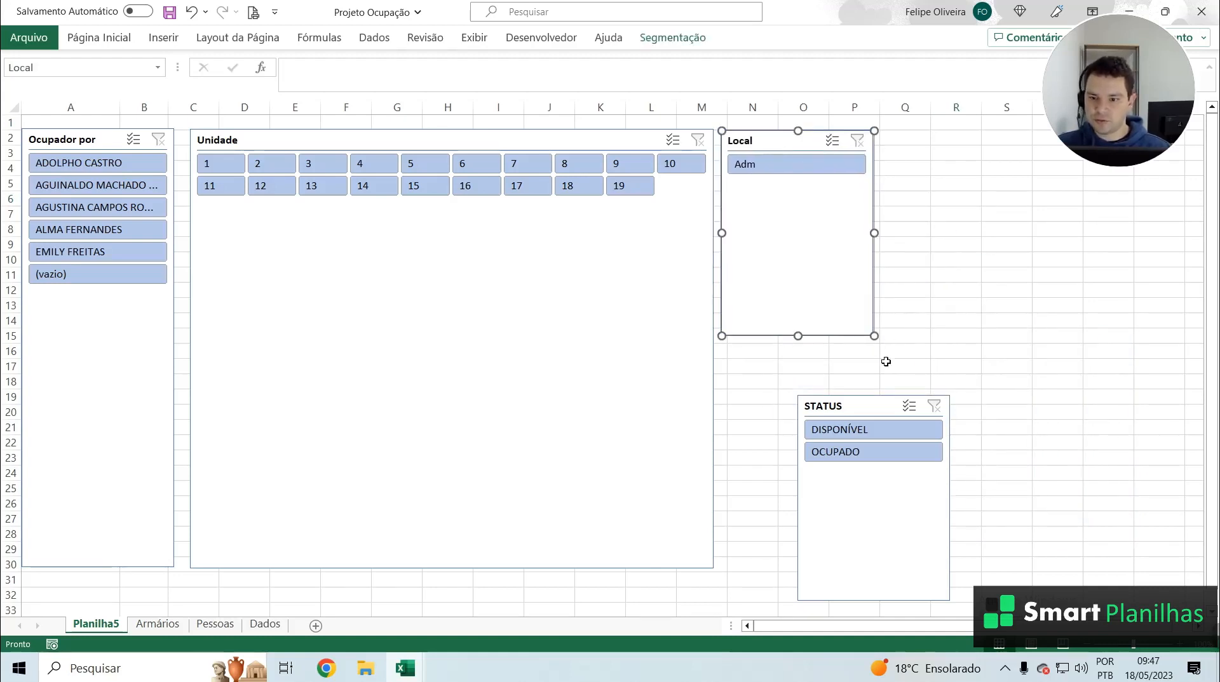
Place the STATUS slicer directly below Local and resize it to match Local's width and reach row 30
{"action": "left_click_drag", "start_coordinate": [842, 389], "coordinate": [766, 335]}
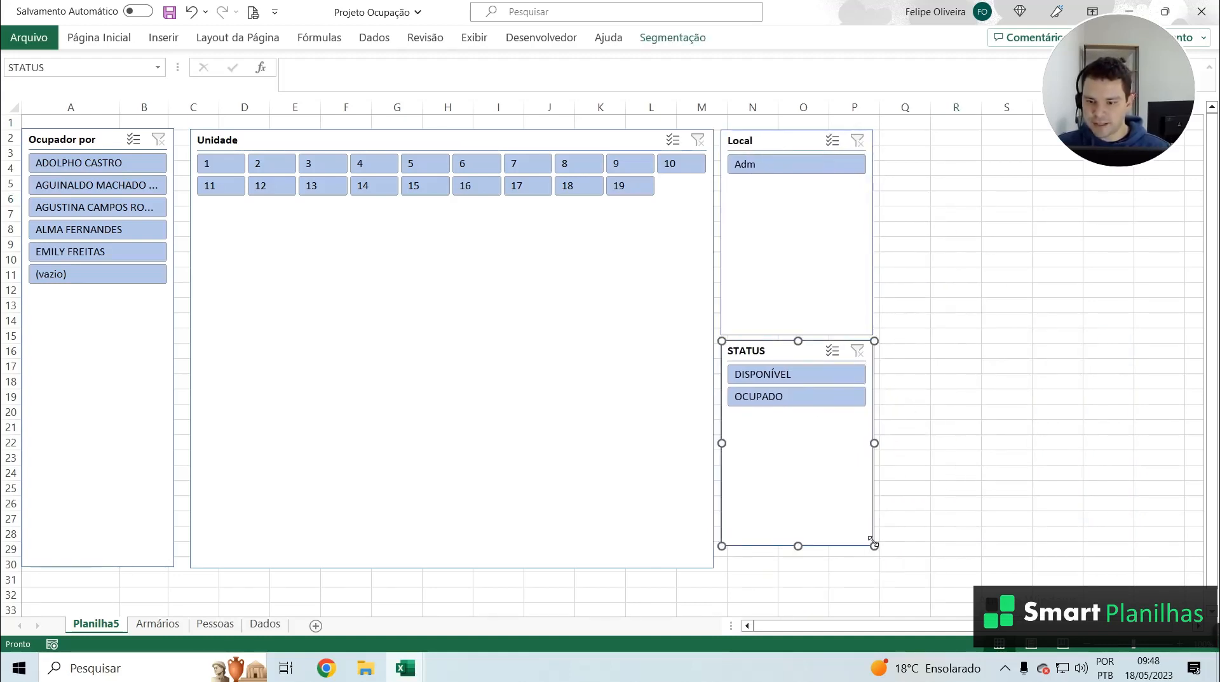
{"action": "left_click_drag", "start_coordinate": [881, 545], "coordinate": [893, 565]}
{"action": "left_click", "coordinate": [953, 534]}
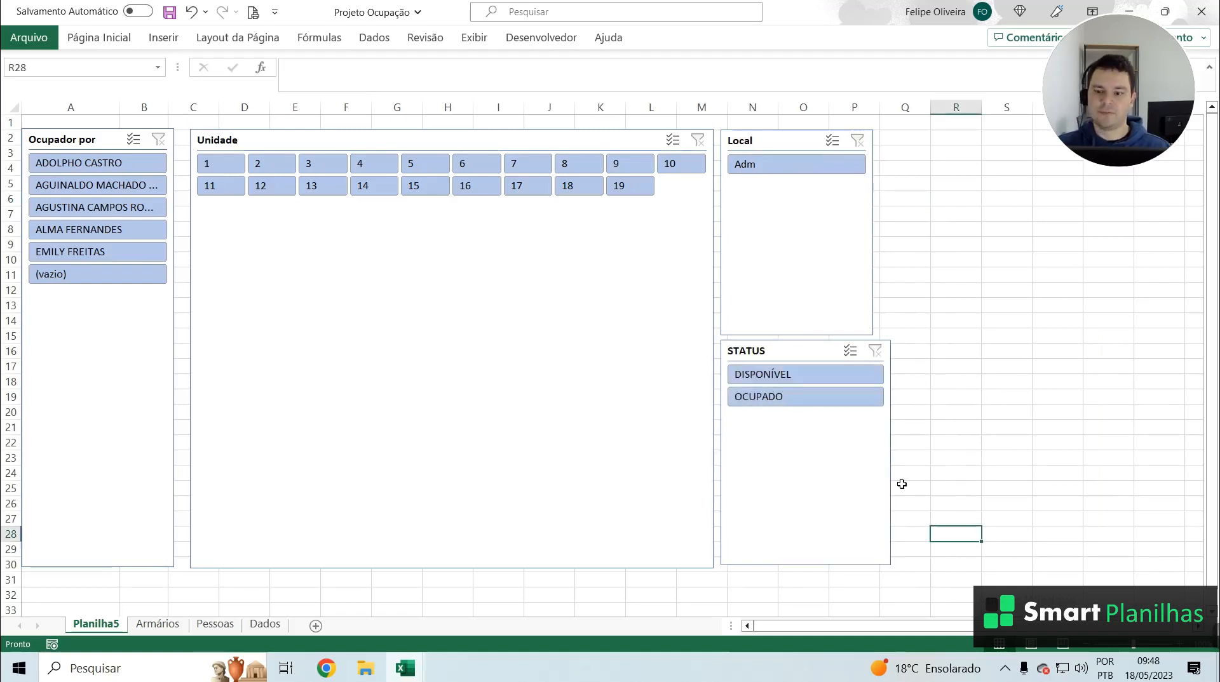
{"action": "left_click", "coordinate": [885, 521]}
{"action": "left_click_drag", "start_coordinate": [889, 567], "coordinate": [867, 566]}
{"action": "left_click", "coordinate": [959, 550]}
Hide the gridlines on the dashboard sheet while keeping the row and column headings shown
{"action": "left_click", "coordinate": [474, 38]}
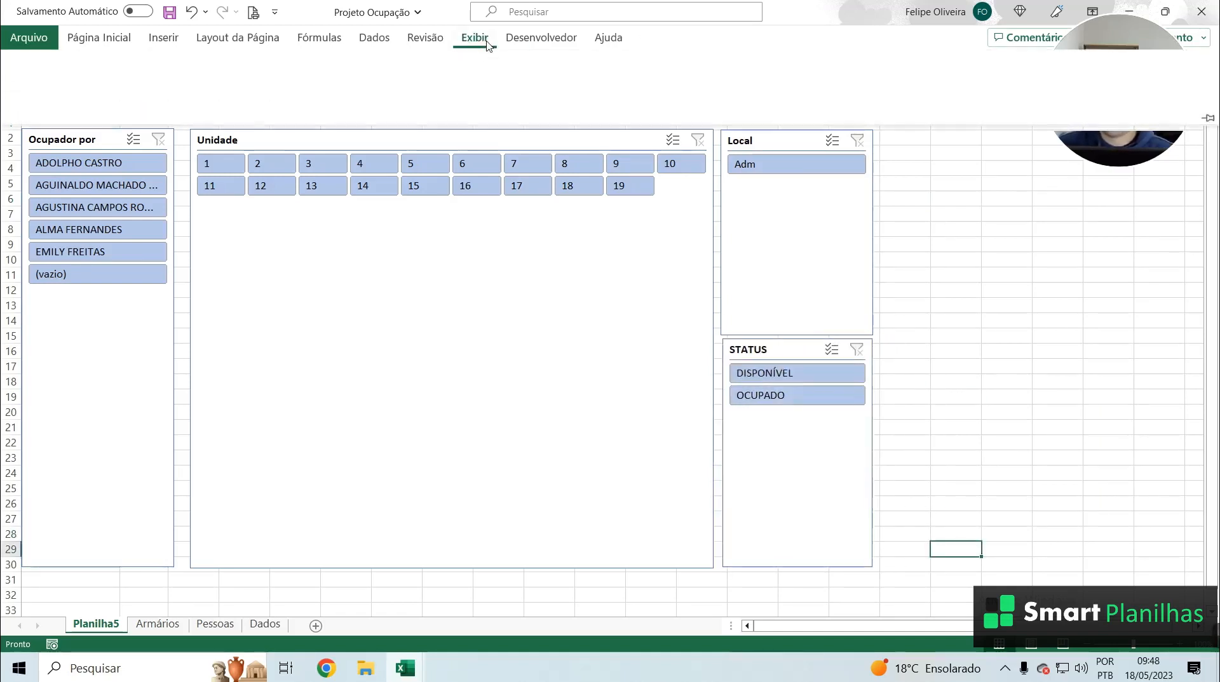
{"action": "left_click", "coordinate": [662, 96]}
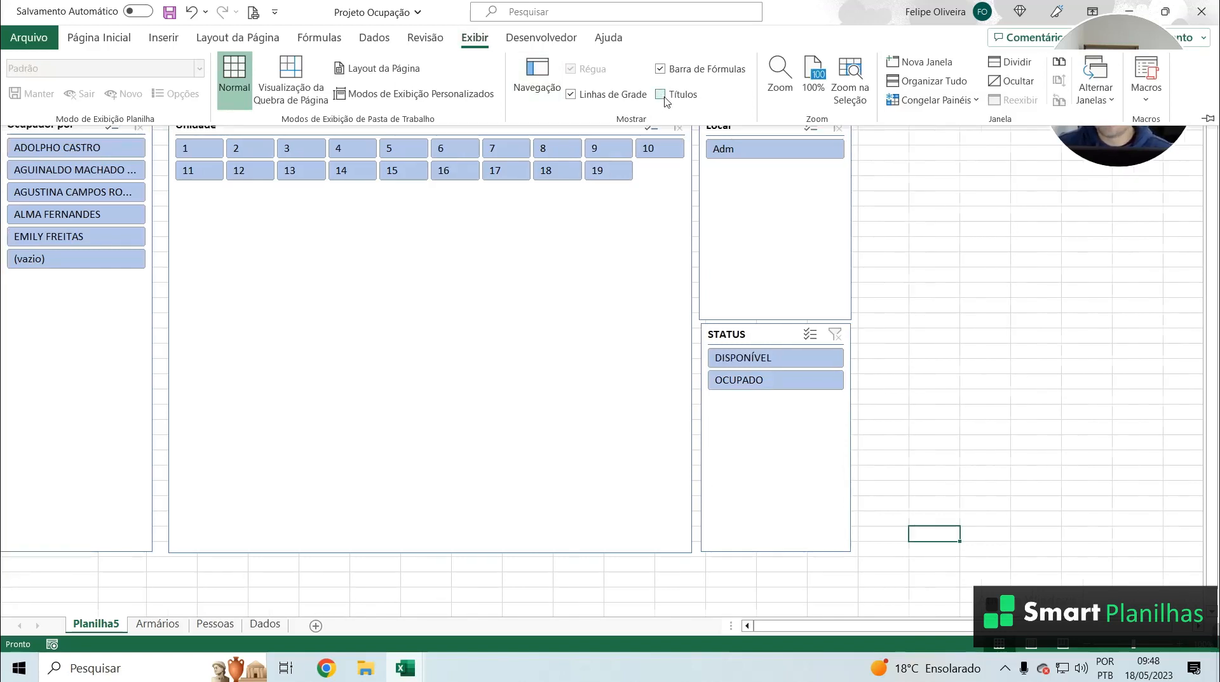
{"action": "left_click", "coordinate": [627, 96]}
{"action": "left_click", "coordinate": [681, 95]}
{"action": "left_click", "coordinate": [913, 353]}
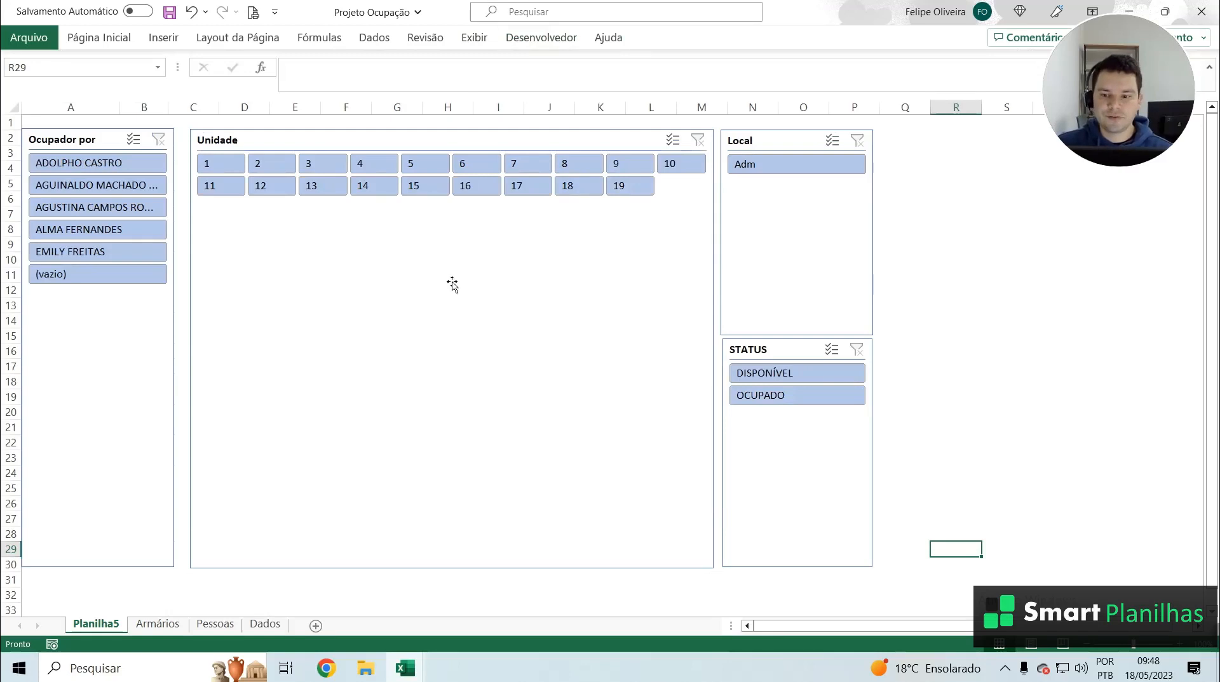
Test the STATUS slicer by filtering on DISPONÍVEL and on OCUPADO
{"action": "left_click", "coordinate": [781, 377]}
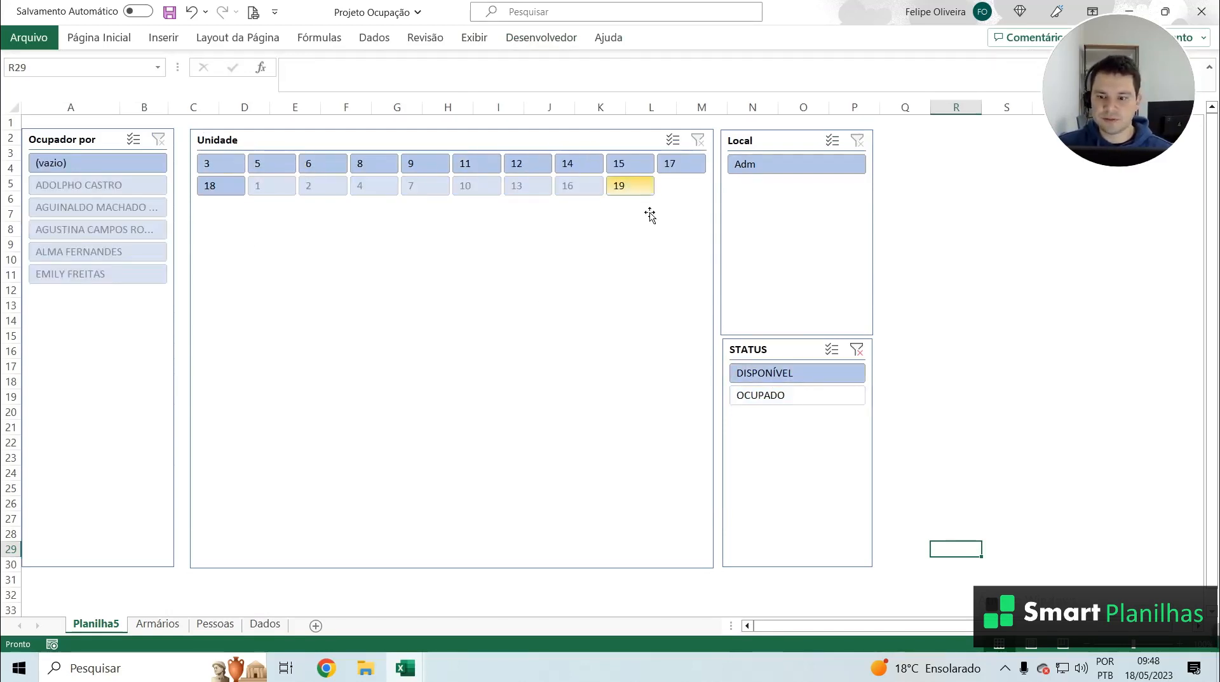
{"action": "left_click", "coordinate": [762, 396]}
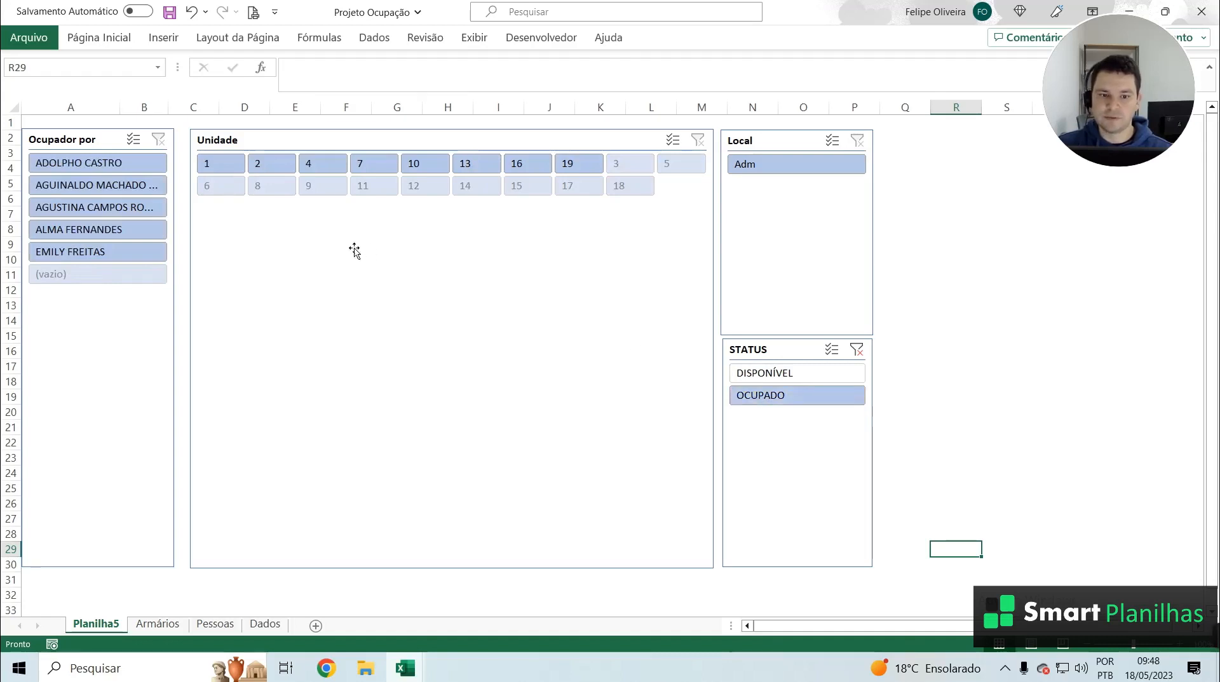
Apply the first dark style, blue, to the Unidade slicer
{"action": "left_click", "coordinate": [622, 229]}
{"action": "left_click", "coordinate": [445, 306]}
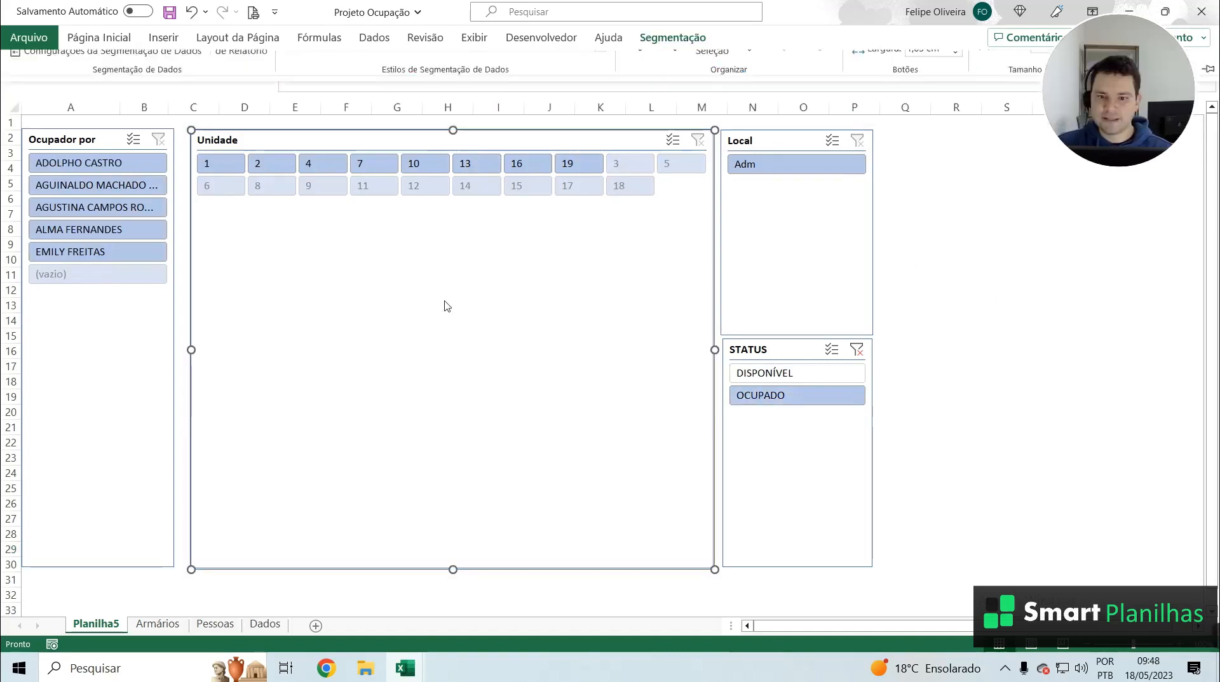
{"action": "left_click", "coordinate": [646, 54]}
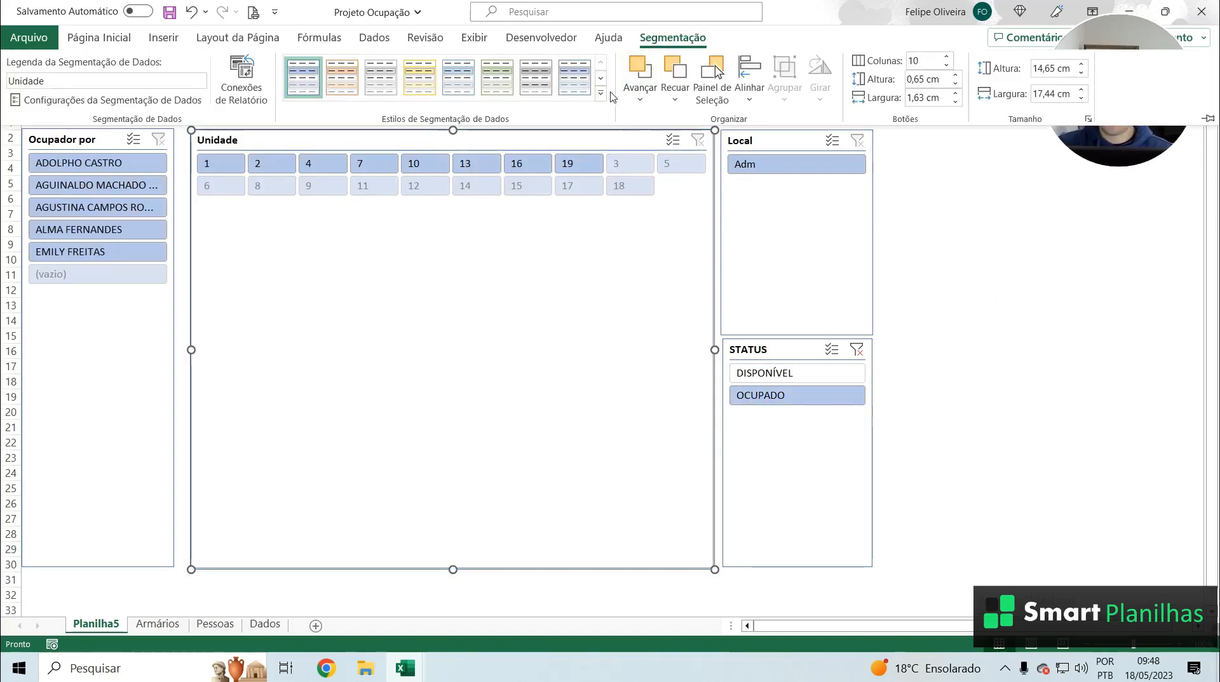
{"action": "left_click", "coordinate": [601, 108]}
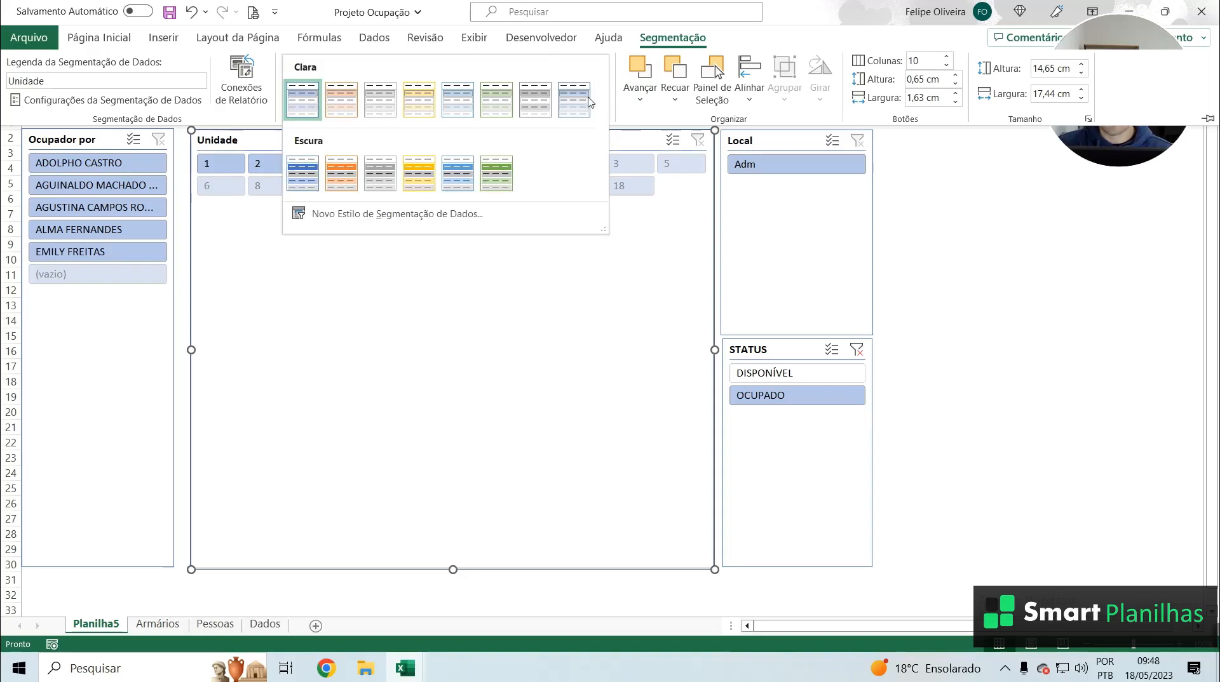
{"action": "left_click", "coordinate": [300, 181]}
{"action": "left_click", "coordinate": [404, 296]}
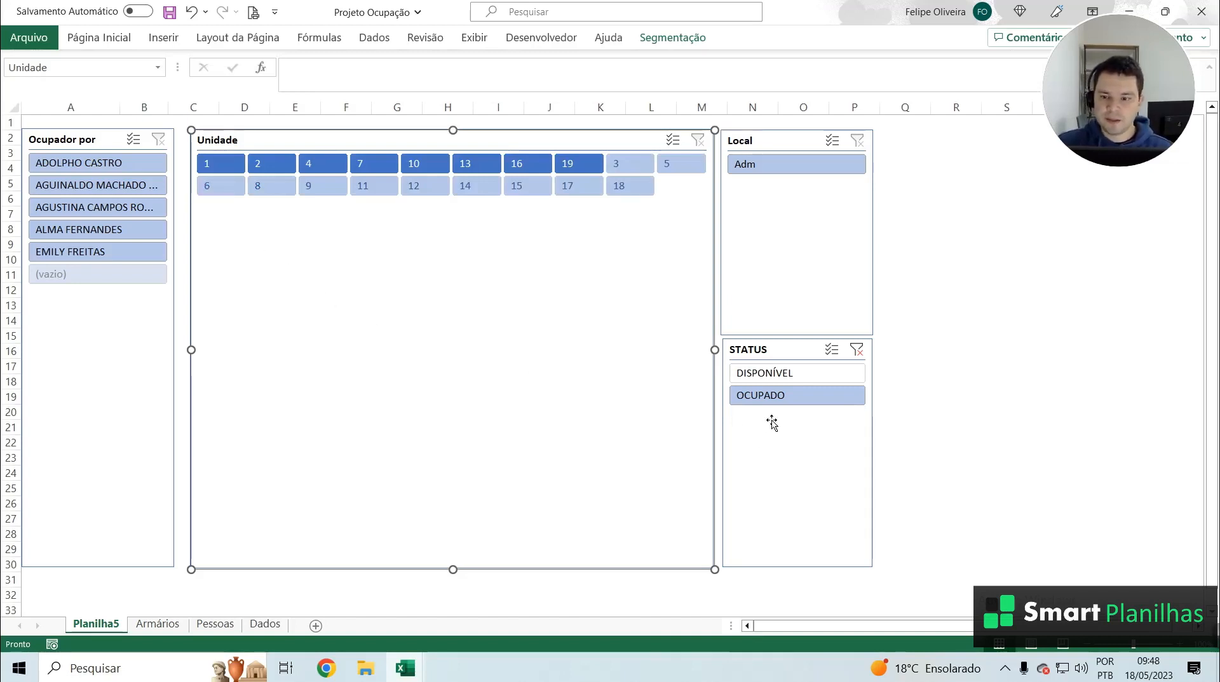
Check the restyled slicers by switching STATUS between DISPONÍVEL and OCUPADO and selecting units 1, 2 and 4 one by one
{"action": "left_click", "coordinate": [772, 374]}
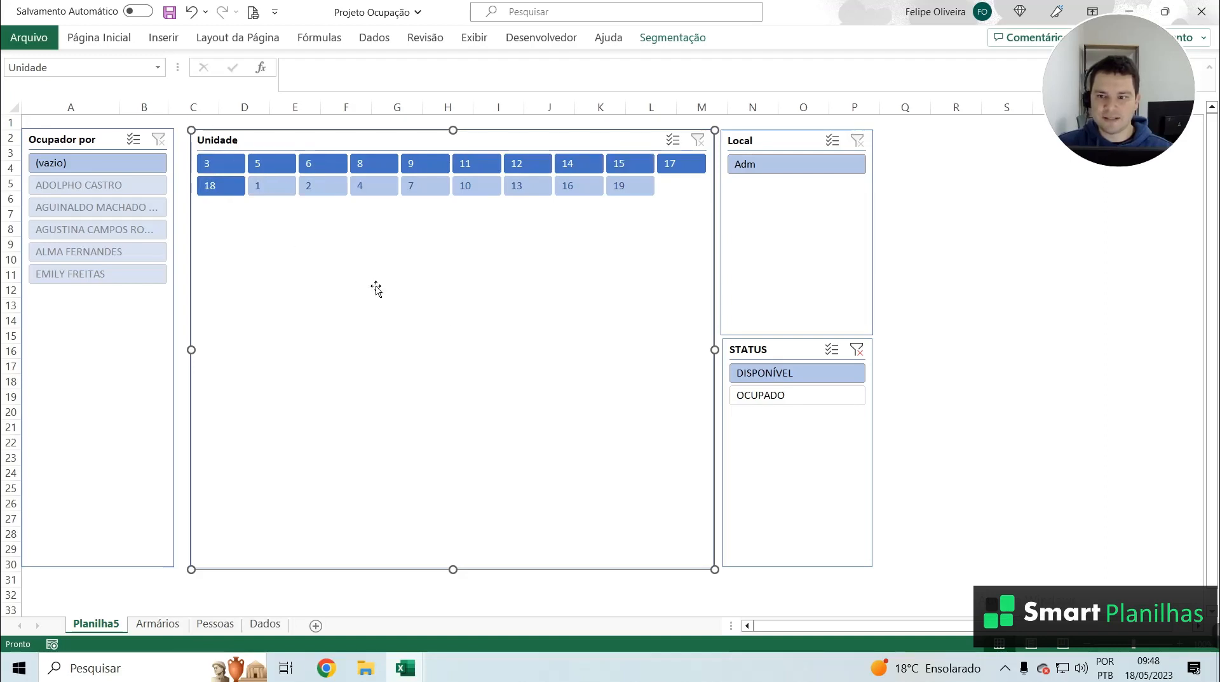
{"action": "left_click", "coordinate": [747, 396]}
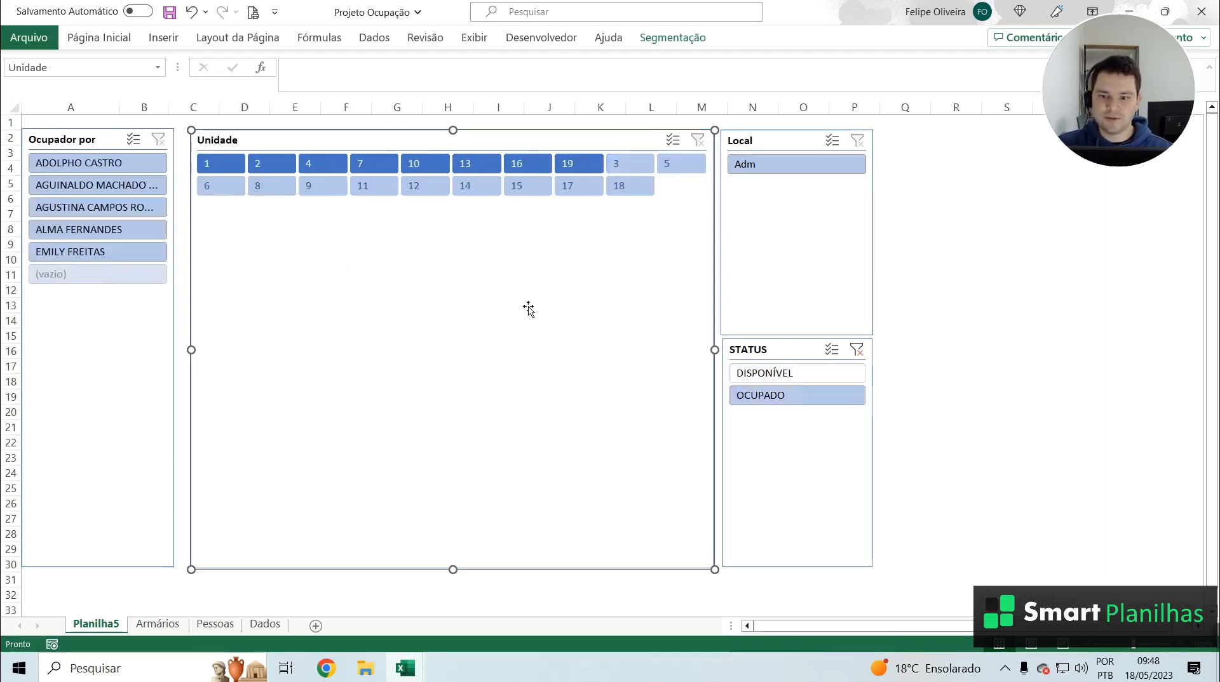
{"action": "left_click", "coordinate": [219, 165]}
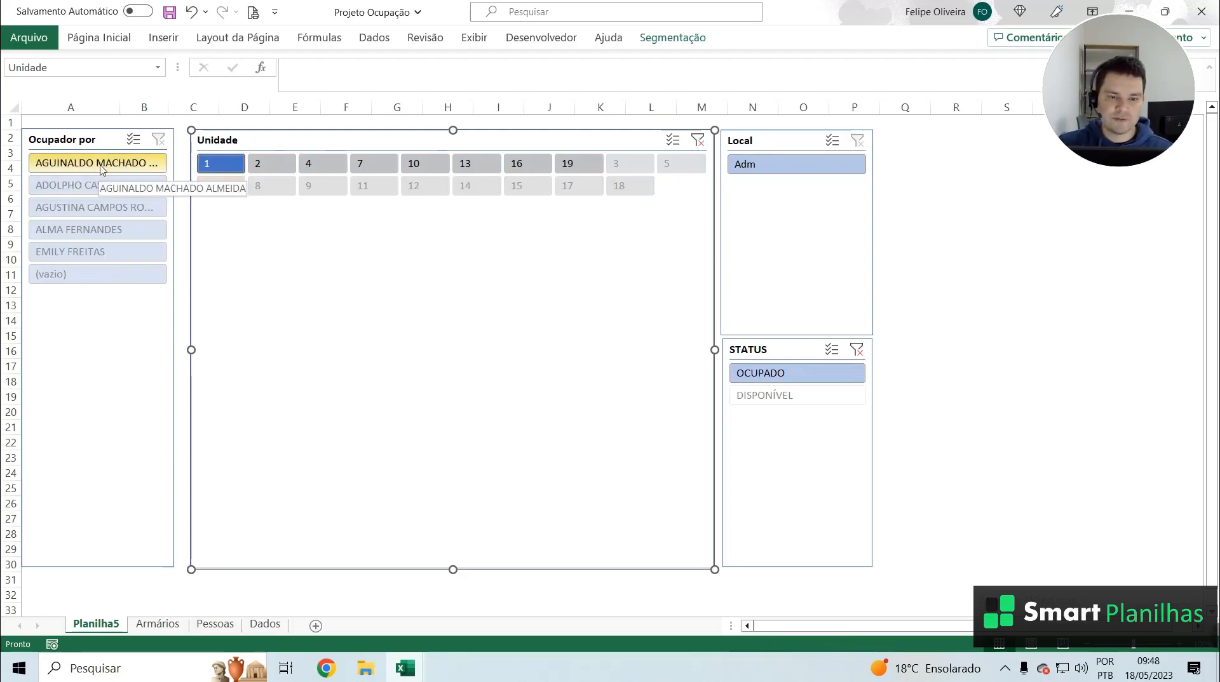
{"action": "left_click", "coordinate": [270, 167]}
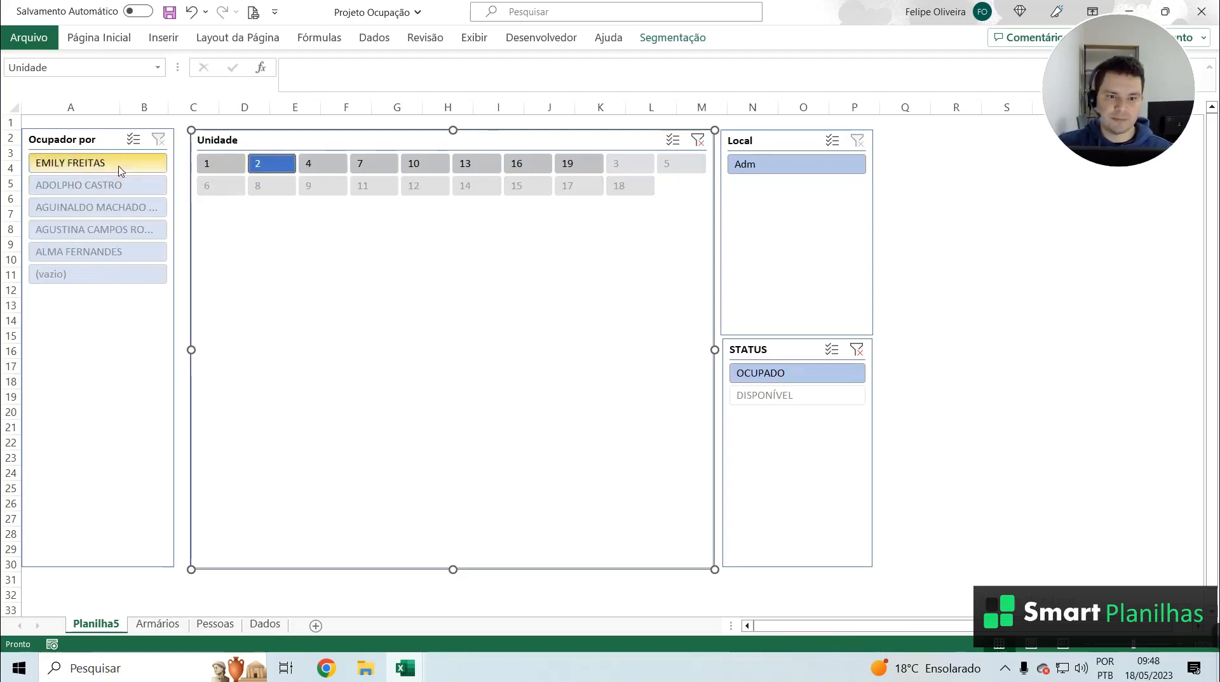
{"action": "left_click", "coordinate": [312, 167]}
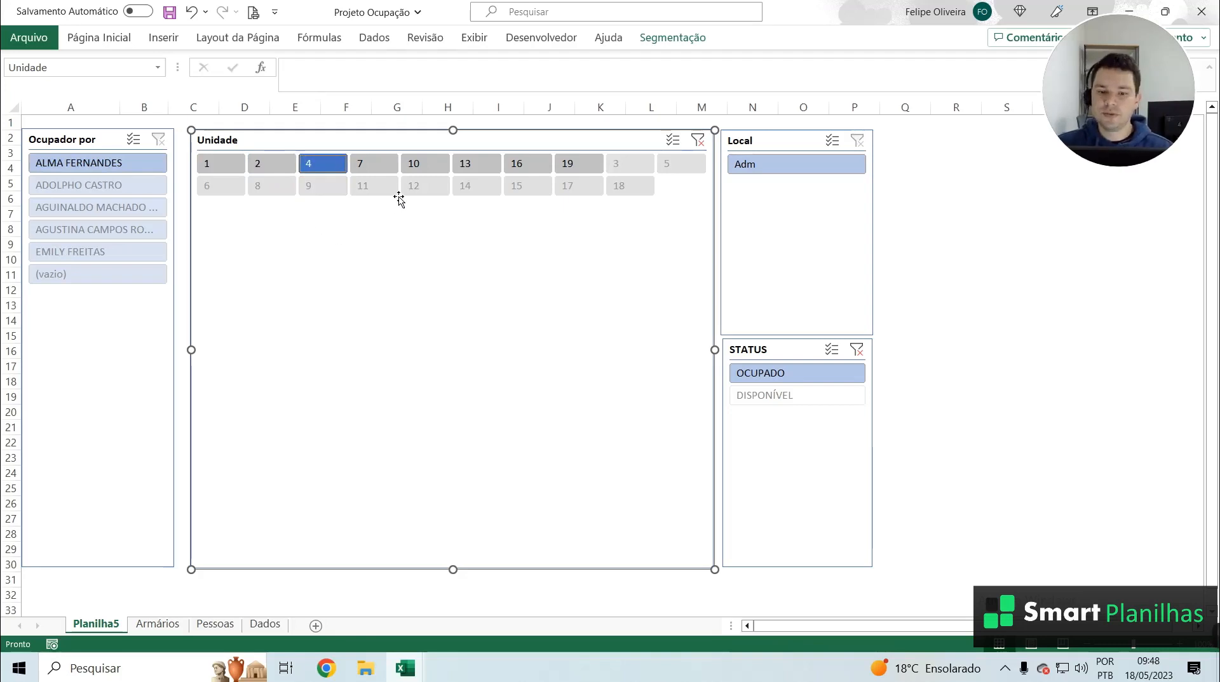
Move the Ocupador por slicer down to row 10, clear of the pivot table
{"action": "left_click_drag", "start_coordinate": [121, 137], "coordinate": [123, 256]}
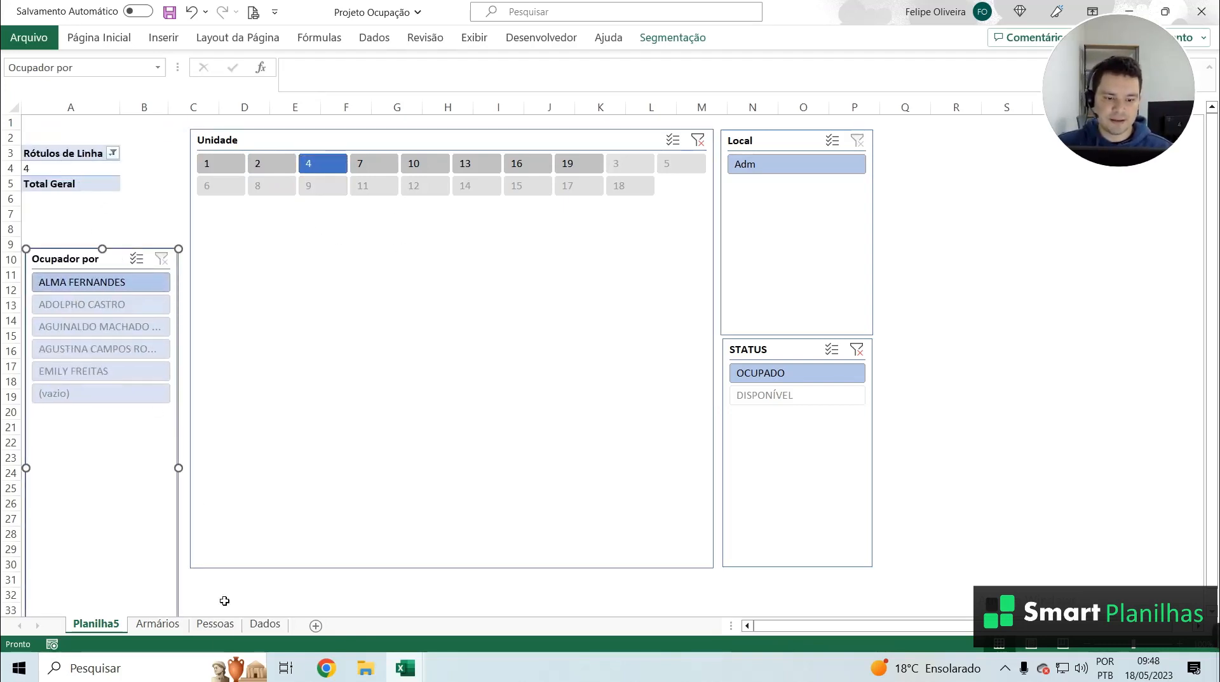
On the Armários sheet, fill row 22 down through row 51 and clear the Ocupador por entries from the new rows
{"action": "left_click", "coordinate": [158, 623]}
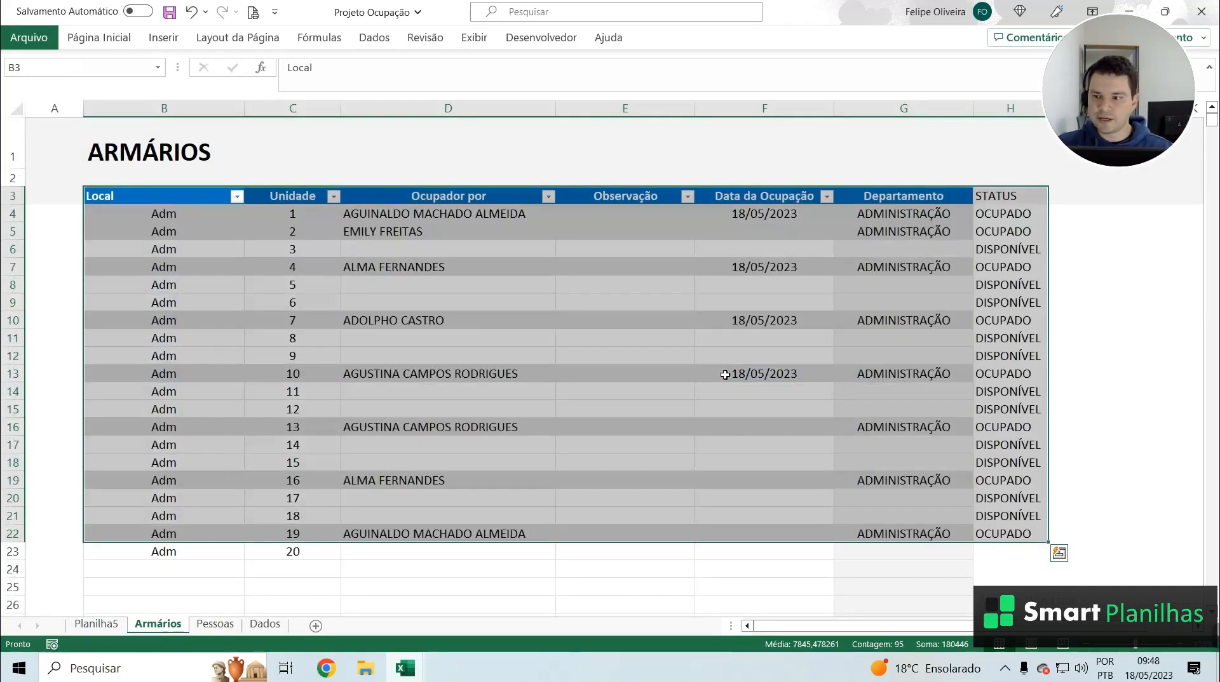
{"action": "left_click", "coordinate": [246, 512]}
{"action": "scroll", "coordinate": [327, 348], "scroll_direction": "down", "scroll_amount": 4}
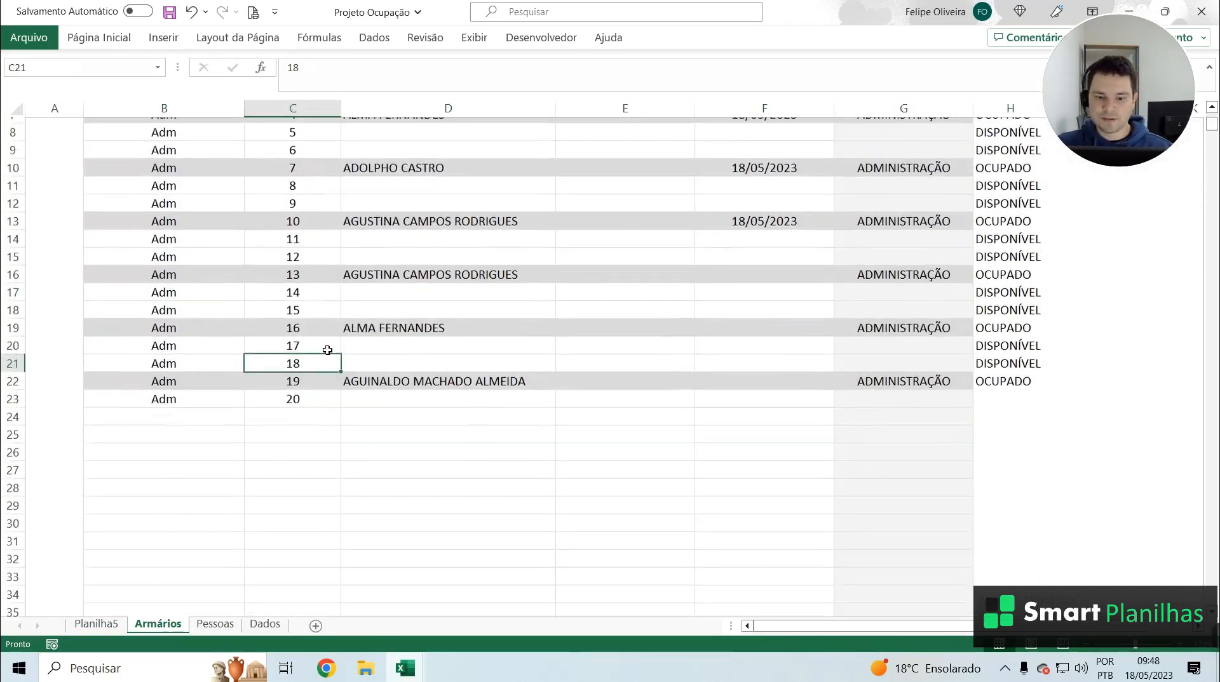
{"action": "left_click", "coordinate": [213, 322]}
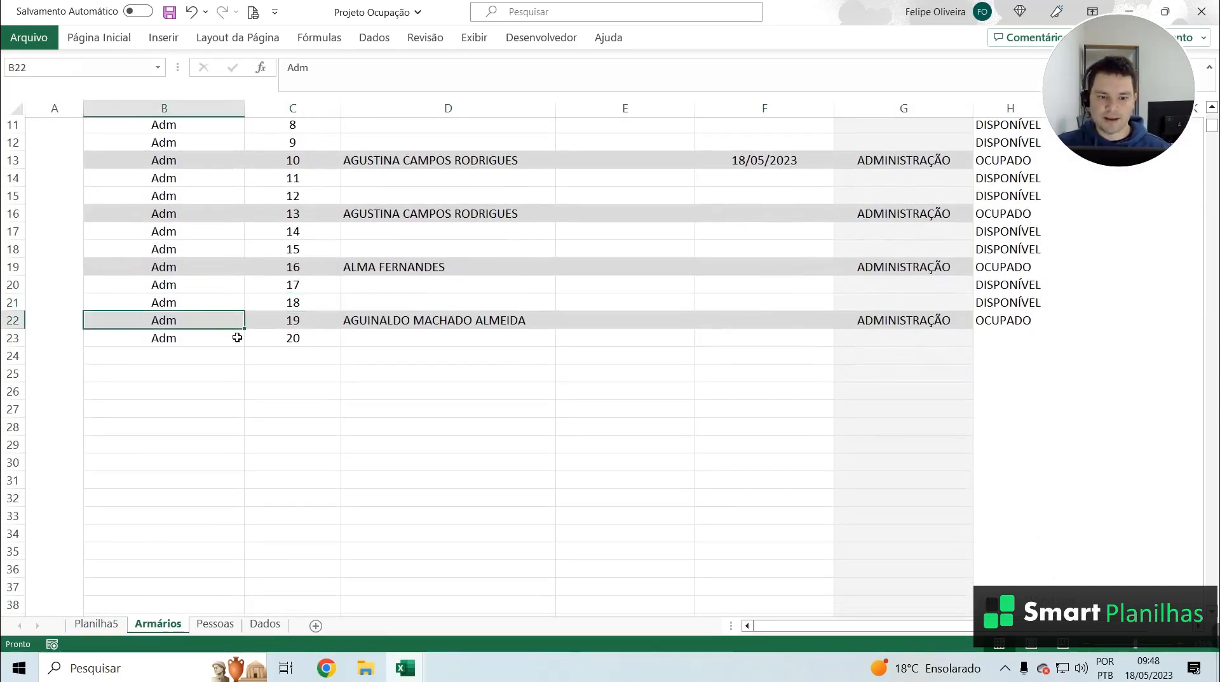
{"action": "left_click_drag", "start_coordinate": [237, 337], "coordinate": [1045, 505]}
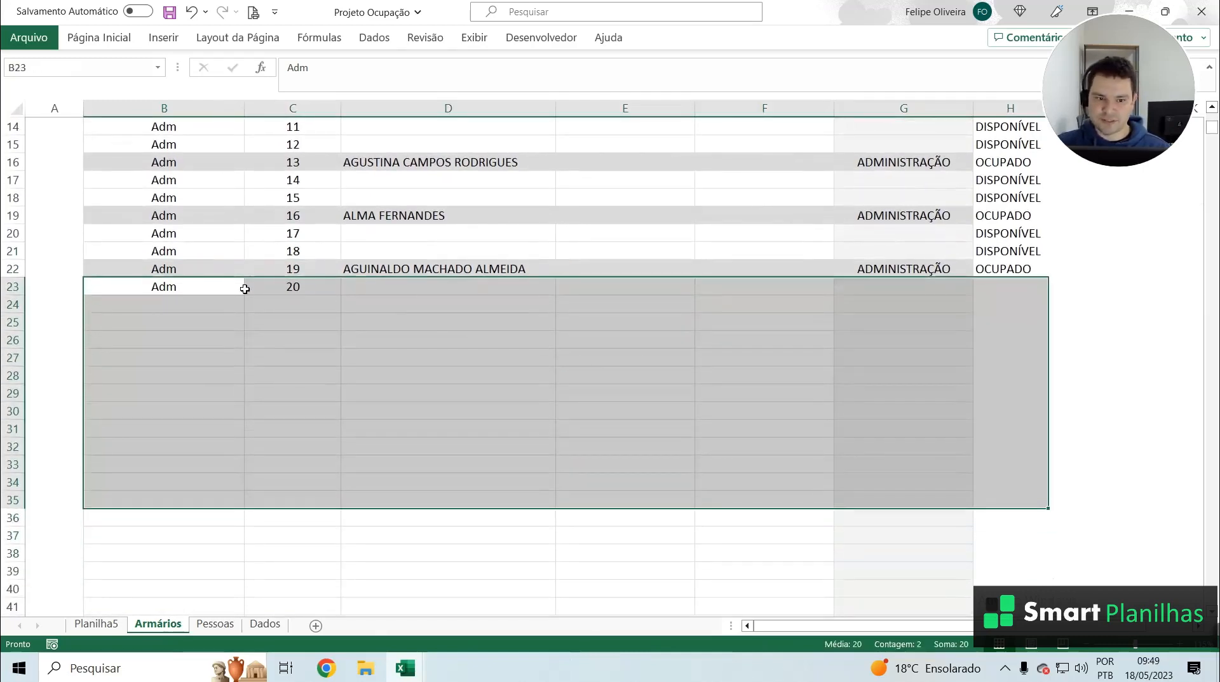
{"action": "left_click_drag", "start_coordinate": [180, 271], "coordinate": [994, 467]}
{"action": "key", "text": "ctrl+d"}
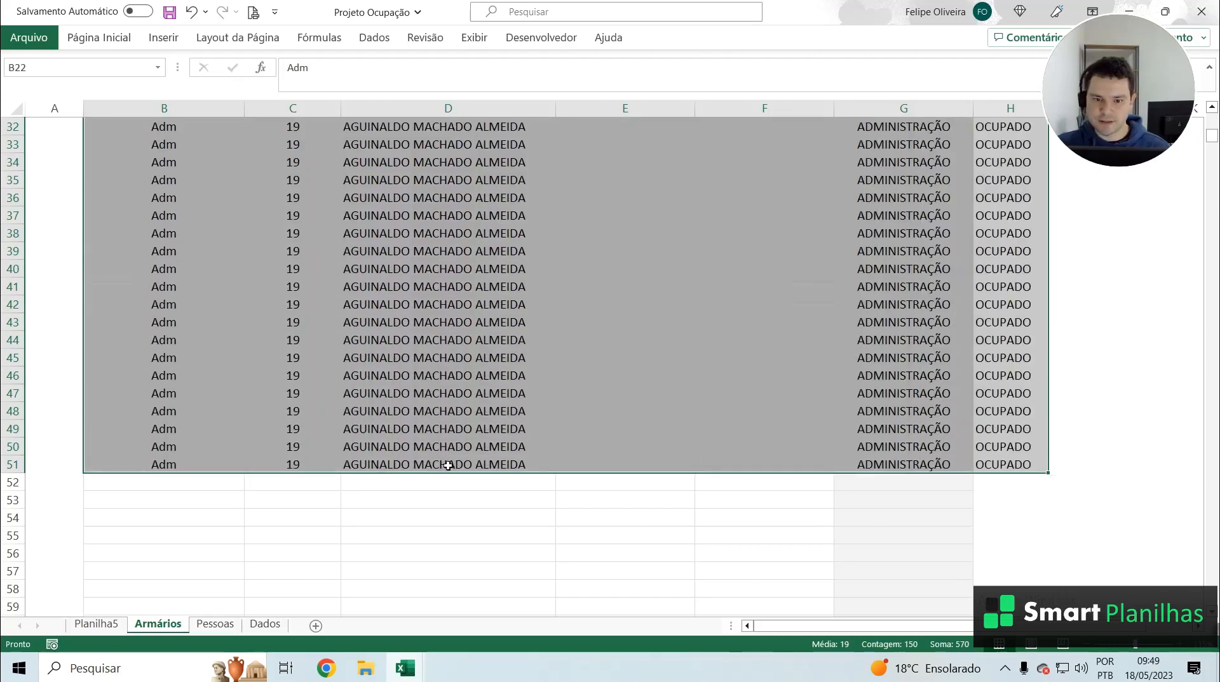
{"action": "left_click", "coordinate": [446, 465]}
{"action": "scroll", "coordinate": [462, 343], "scroll_direction": "up", "scroll_amount": 3}
{"action": "key", "text": "ctrl+z"}
Continue the Unidade numbering as a series from unit 18 in C21 to 48 in C51
{"action": "left_click_drag", "start_coordinate": [293, 322], "coordinate": [311, 603]}
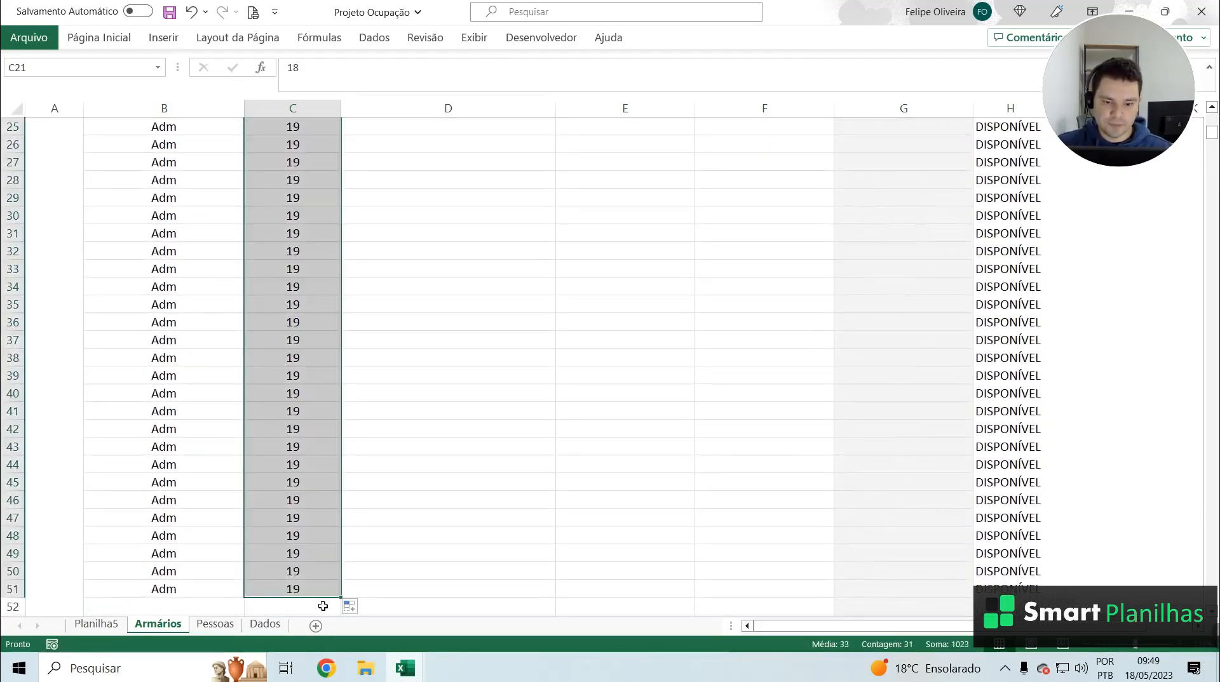
{"action": "left_click", "coordinate": [293, 590]}
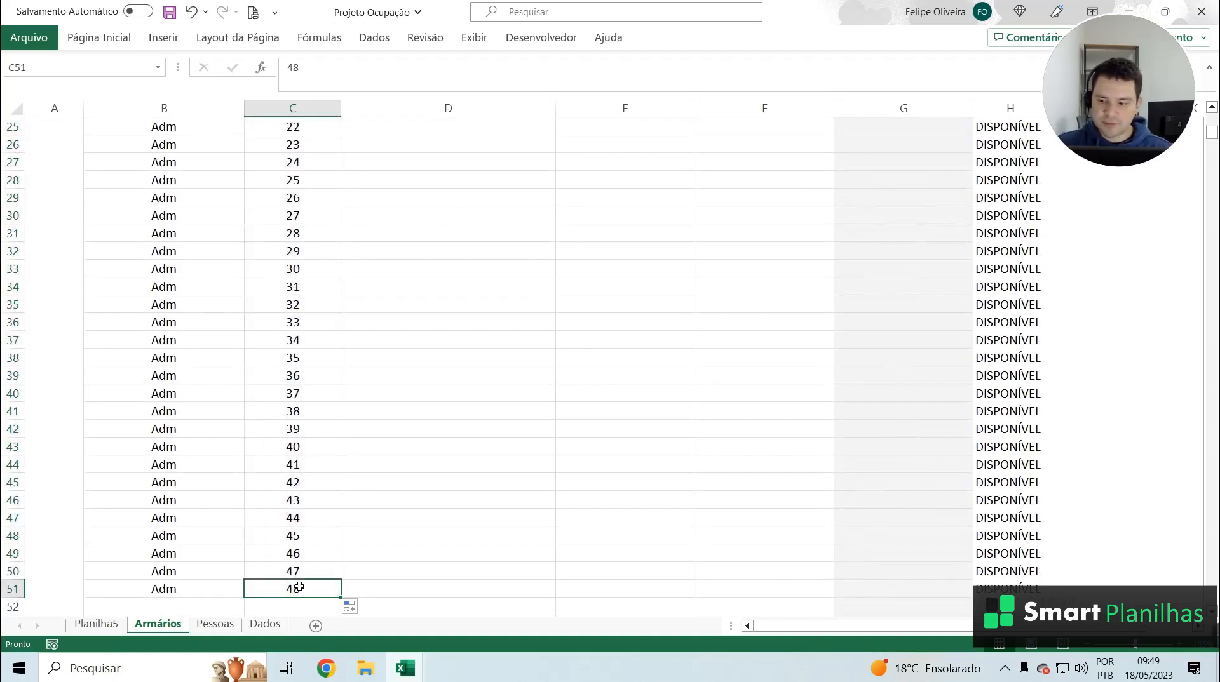
{"action": "scroll", "coordinate": [779, 444], "scroll_direction": "up", "scroll_amount": 8}
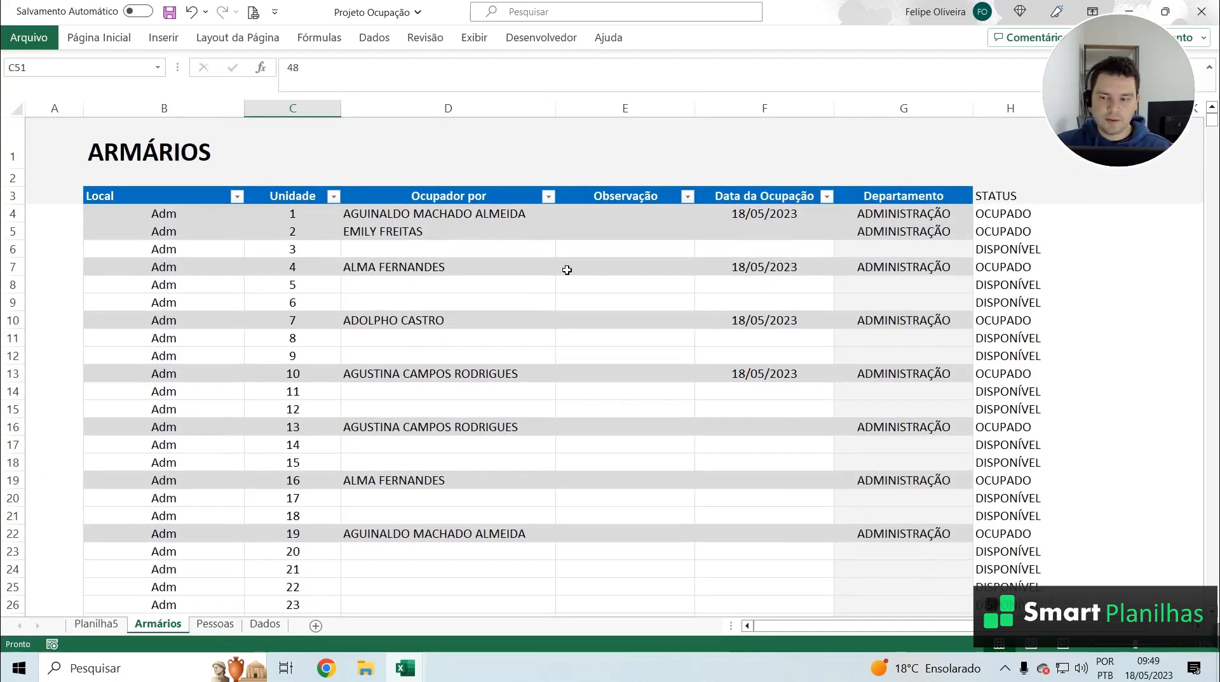
{"action": "scroll", "coordinate": [566, 269], "scroll_direction": "down", "scroll_amount": 4}
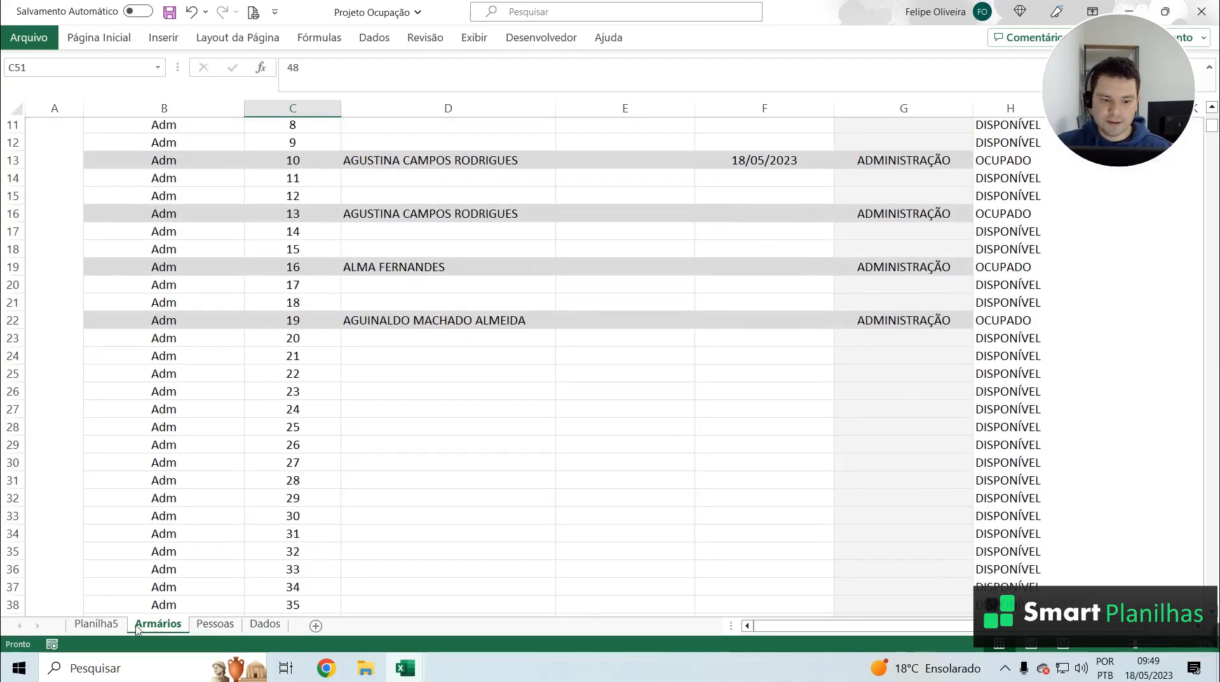
Change the data source of the pivot table on Planilha5 to Armários!$B$3:$H$51 and refresh it
{"action": "left_click", "coordinate": [96, 624]}
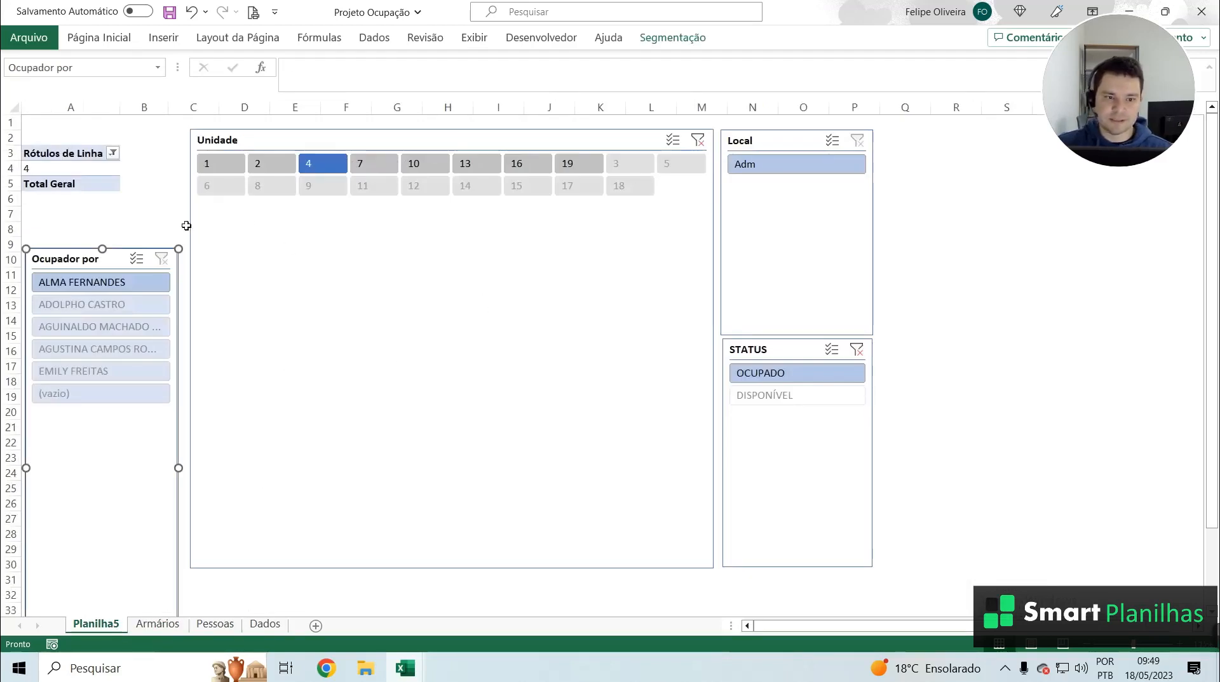
{"action": "left_click", "coordinate": [108, 197]}
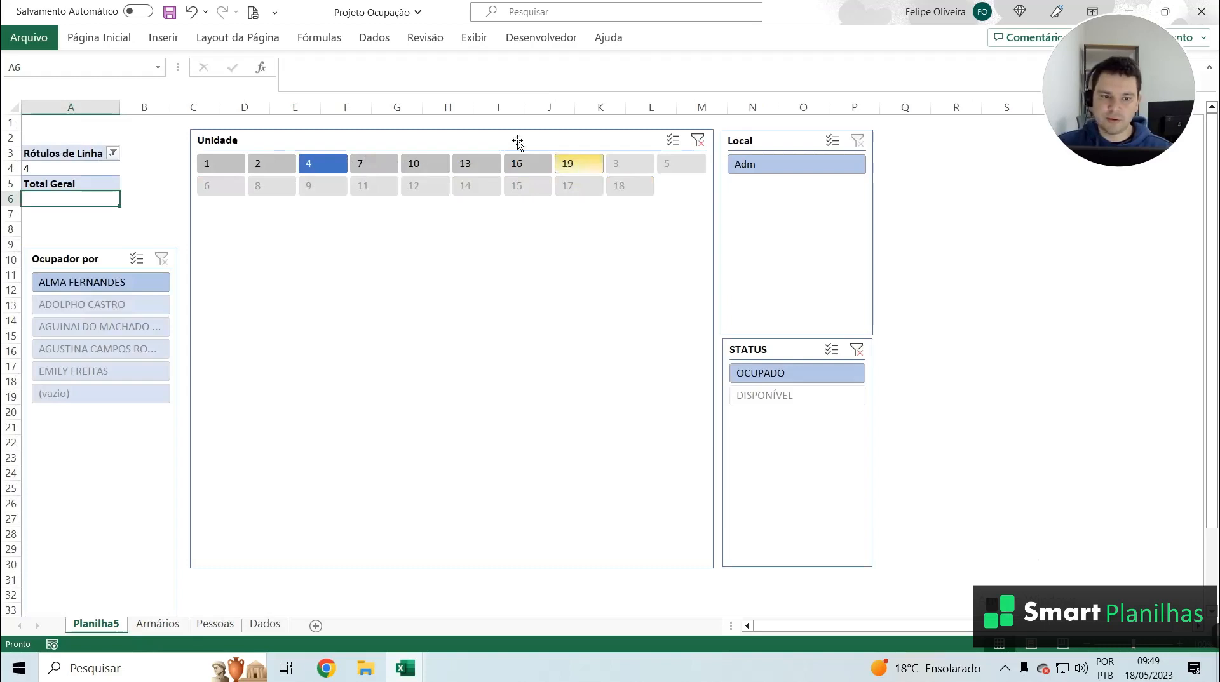
{"action": "left_click", "coordinate": [137, 158]}
{"action": "left_click", "coordinate": [64, 168]}
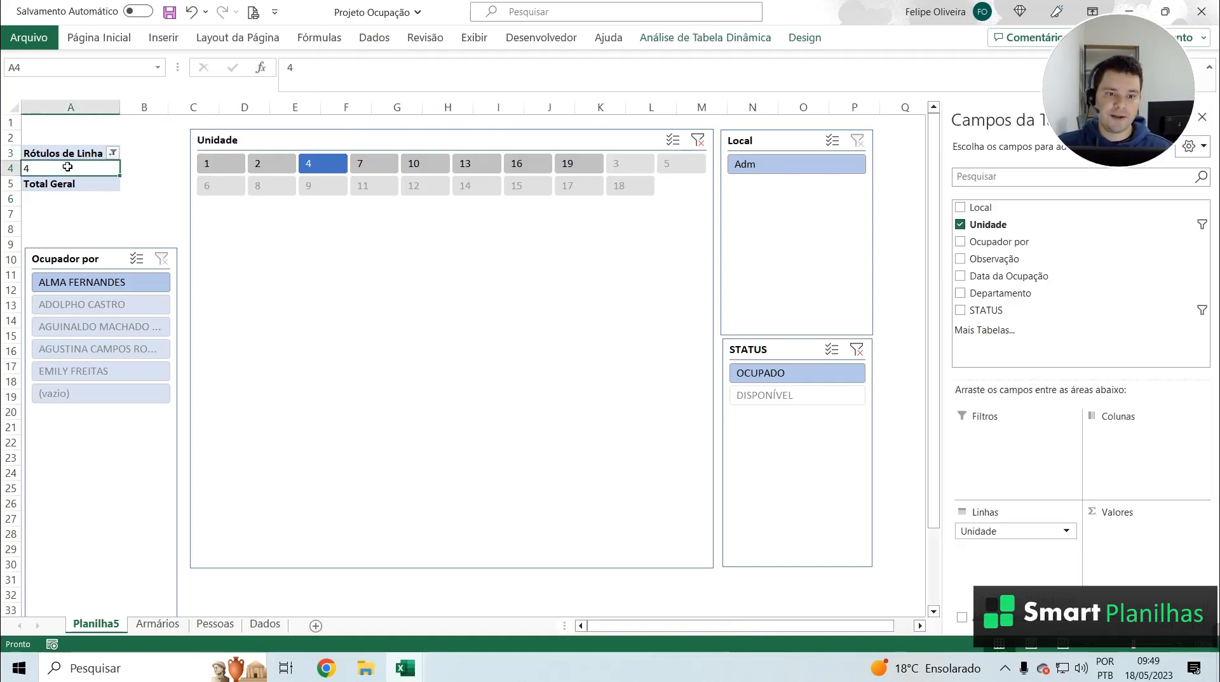
{"action": "left_click", "coordinate": [661, 43]}
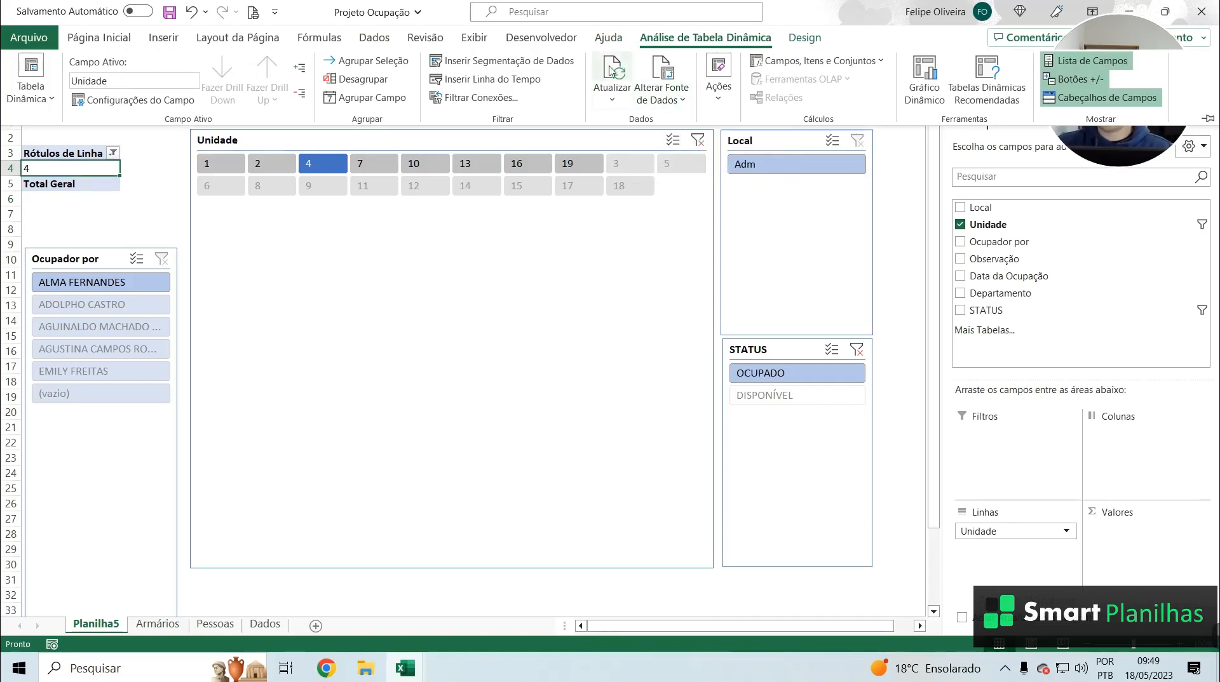
{"action": "left_click", "coordinate": [660, 100]}
{"action": "left_click", "coordinate": [673, 120]}
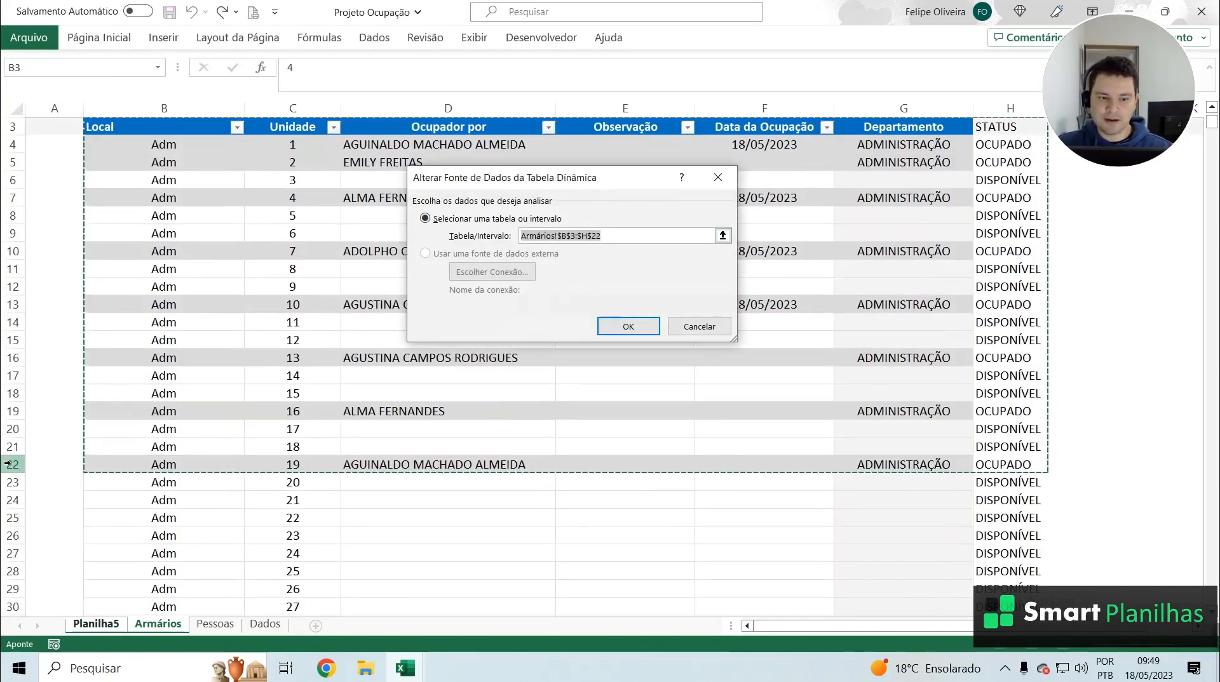
{"action": "scroll", "coordinate": [553, 359], "scroll_direction": "down", "scroll_amount": 3}
{"action": "scroll", "coordinate": [552, 359], "scroll_direction": "down", "scroll_amount": 10}
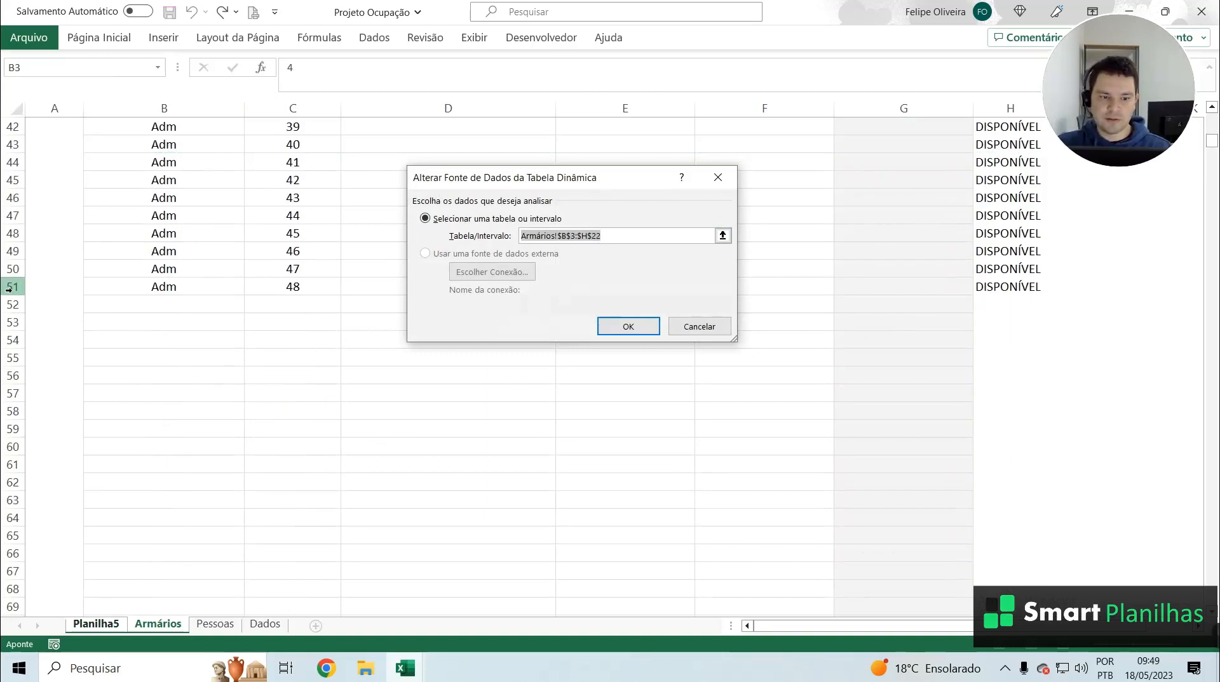
{"action": "left_click", "coordinate": [595, 238]}
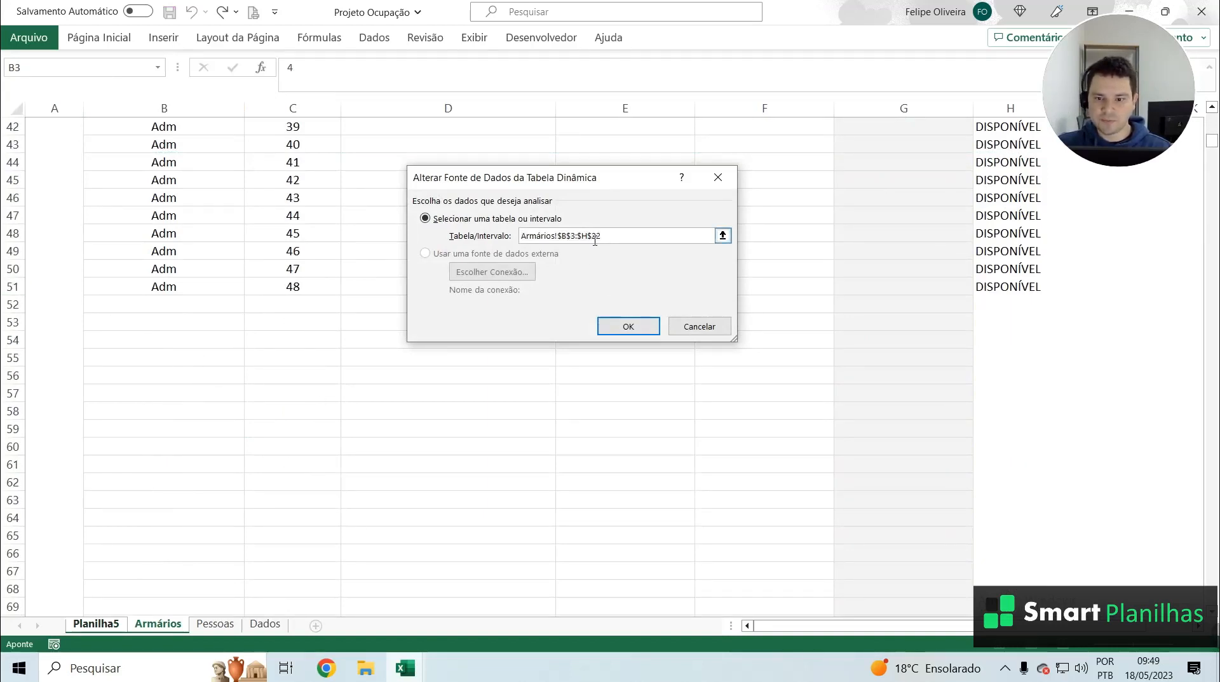
{"action": "type", "text": "51"}
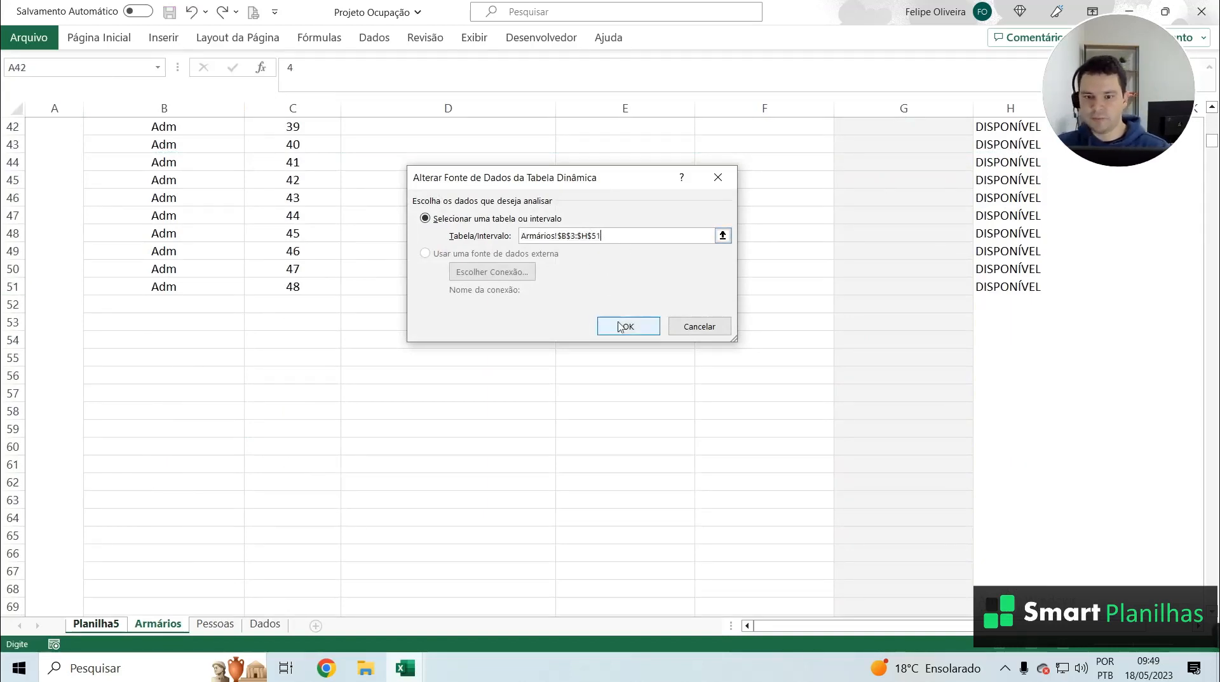
{"action": "left_click", "coordinate": [627, 327]}
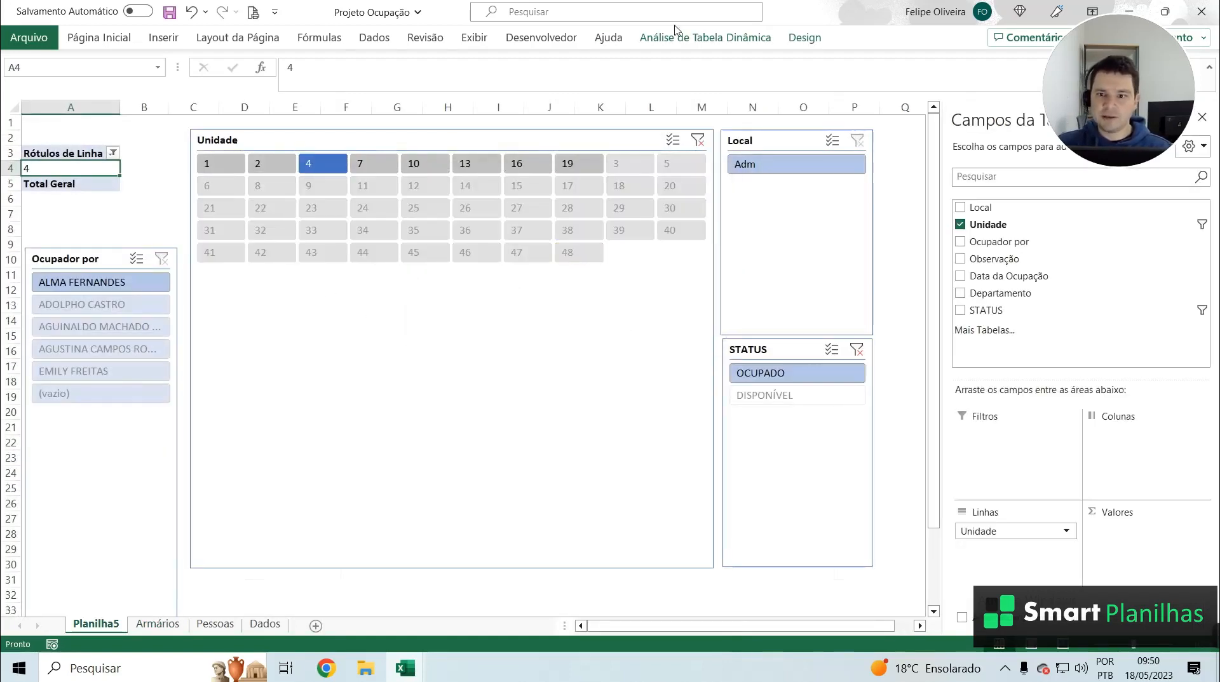
{"action": "left_click", "coordinate": [705, 37]}
{"action": "left_click", "coordinate": [621, 79]}
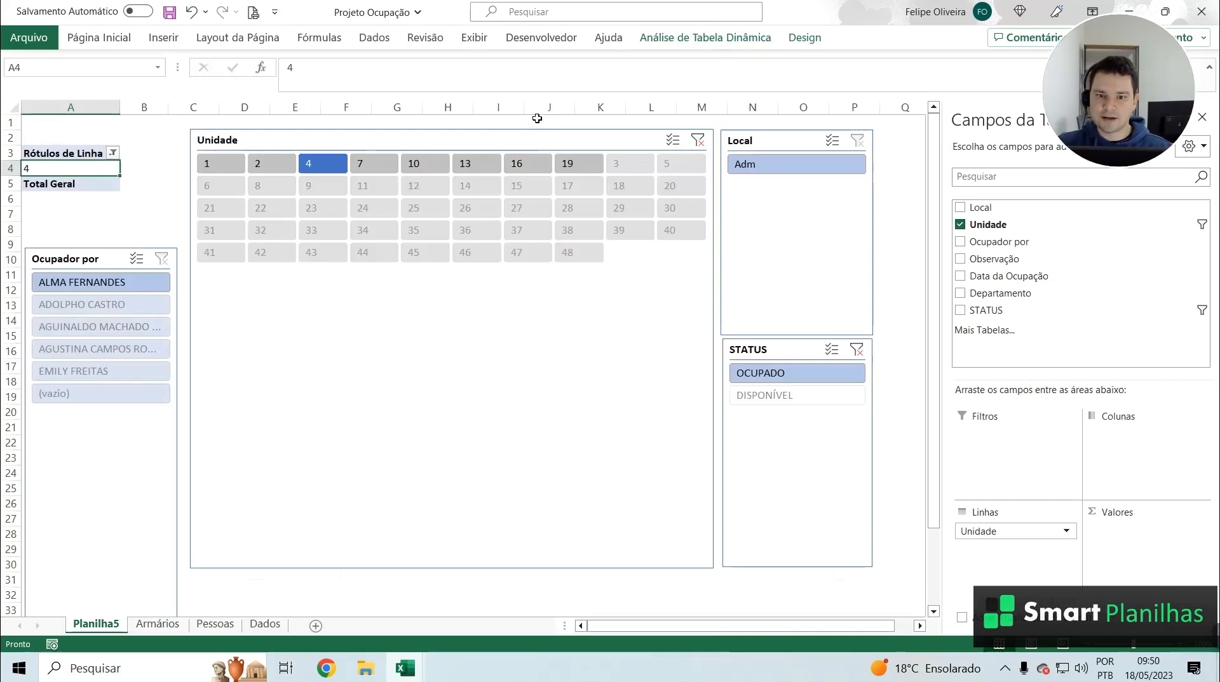
Move the Ocupador por slicer back up over the pivot table, level with the Unidade slicer, and clear the STATUS filter
{"action": "left_click", "coordinate": [375, 324]}
{"action": "left_click_drag", "start_coordinate": [96, 259], "coordinate": [95, 137]}
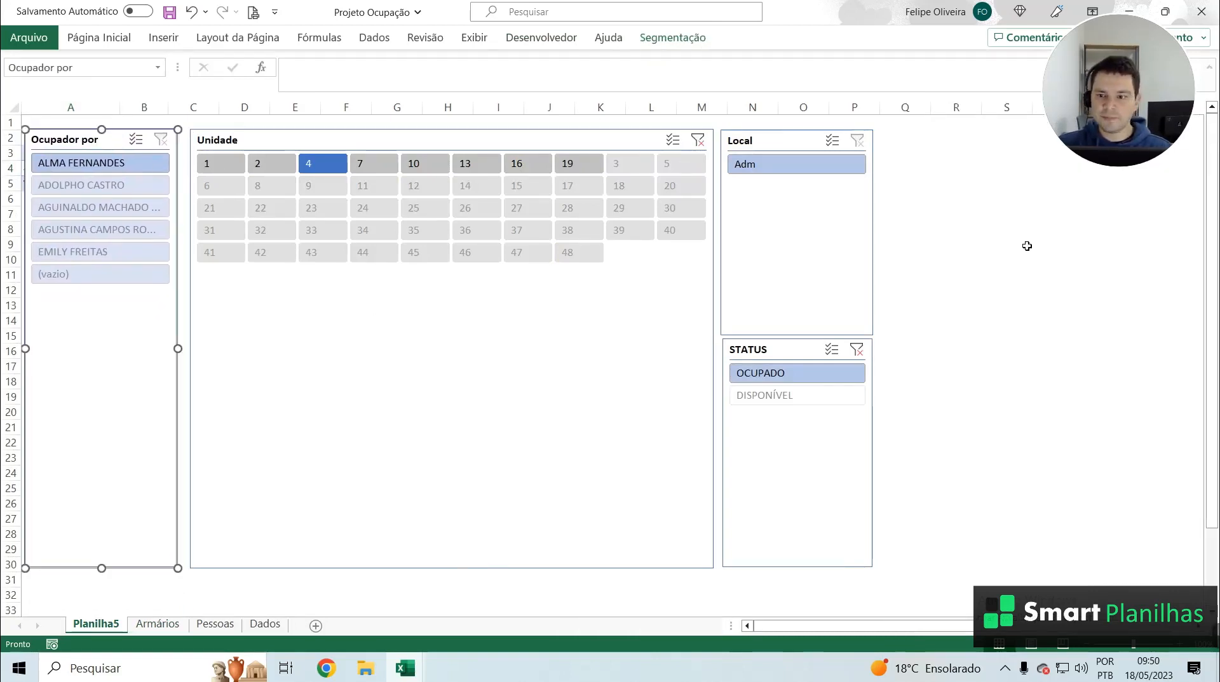
{"action": "left_click", "coordinate": [1027, 246]}
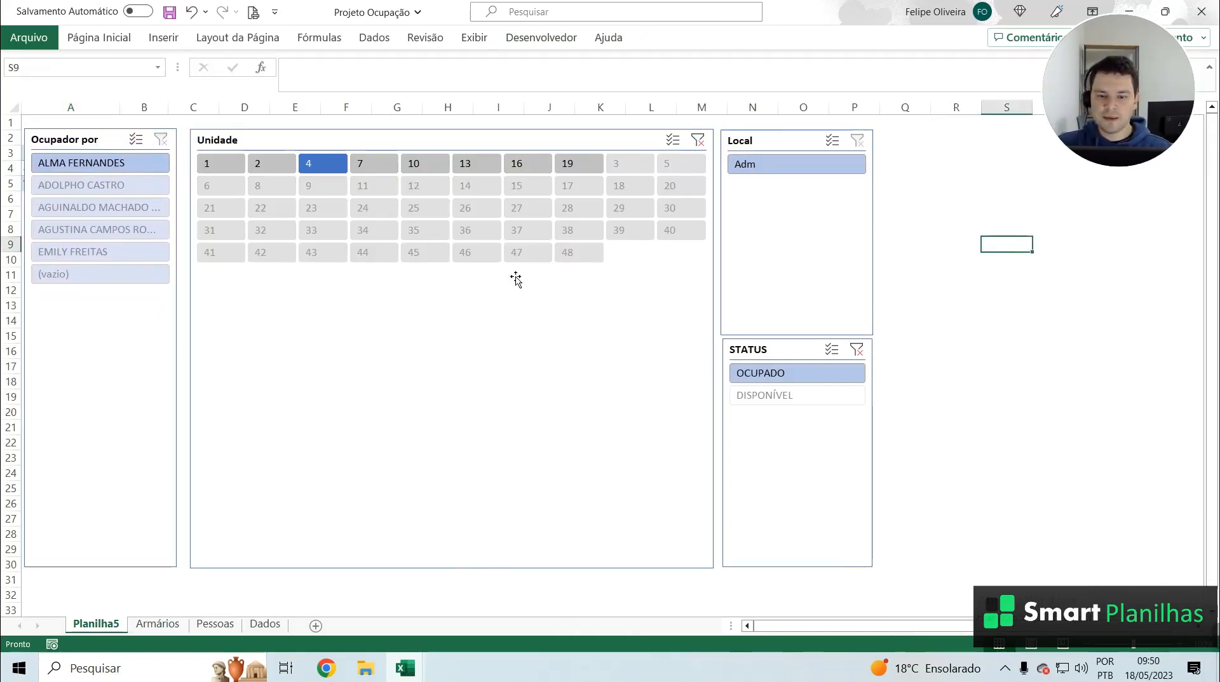
{"action": "left_click", "coordinate": [857, 351]}
{"action": "left_click", "coordinate": [354, 344]}
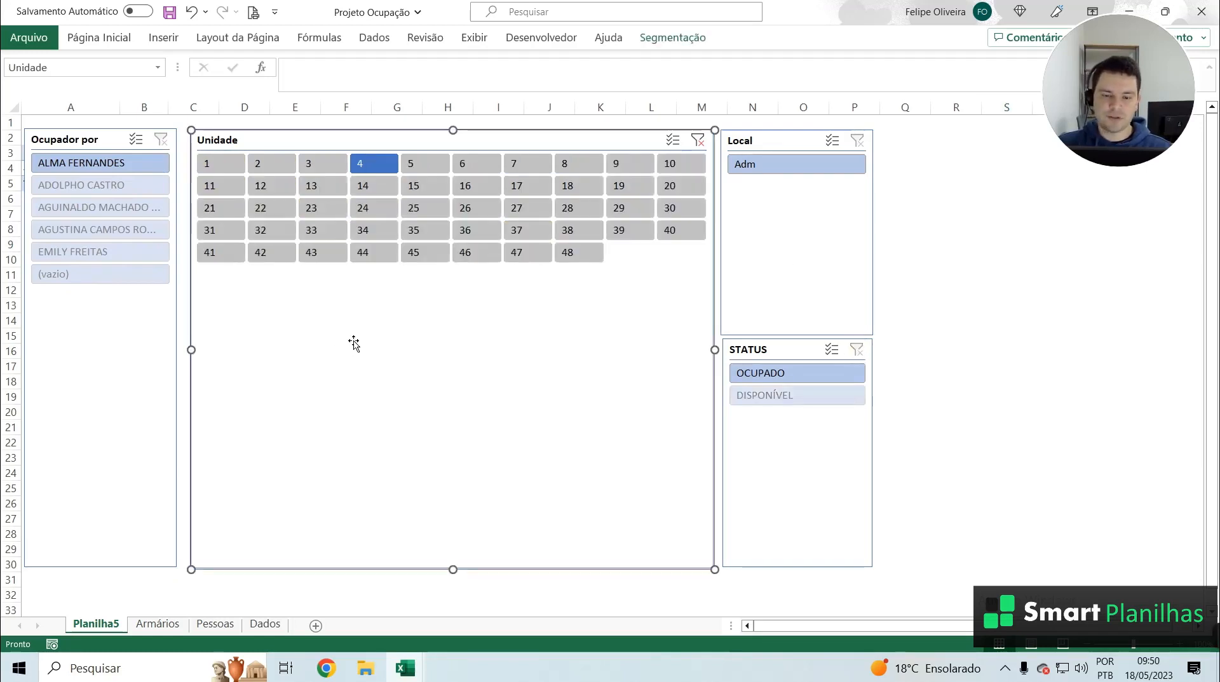
Check the Ocupador por slicer by selecting the first four occupants one by one, and clear its filter
{"action": "left_click", "coordinate": [80, 166]}
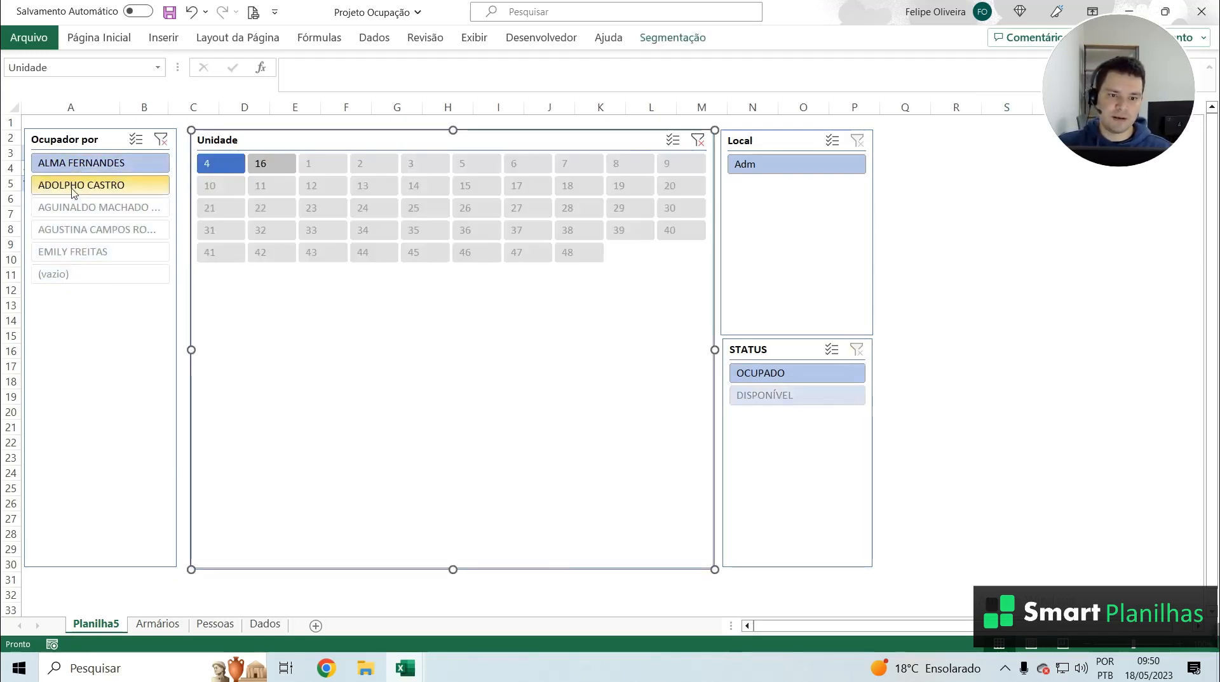
{"action": "left_click", "coordinate": [79, 186]}
{"action": "left_click", "coordinate": [78, 209]}
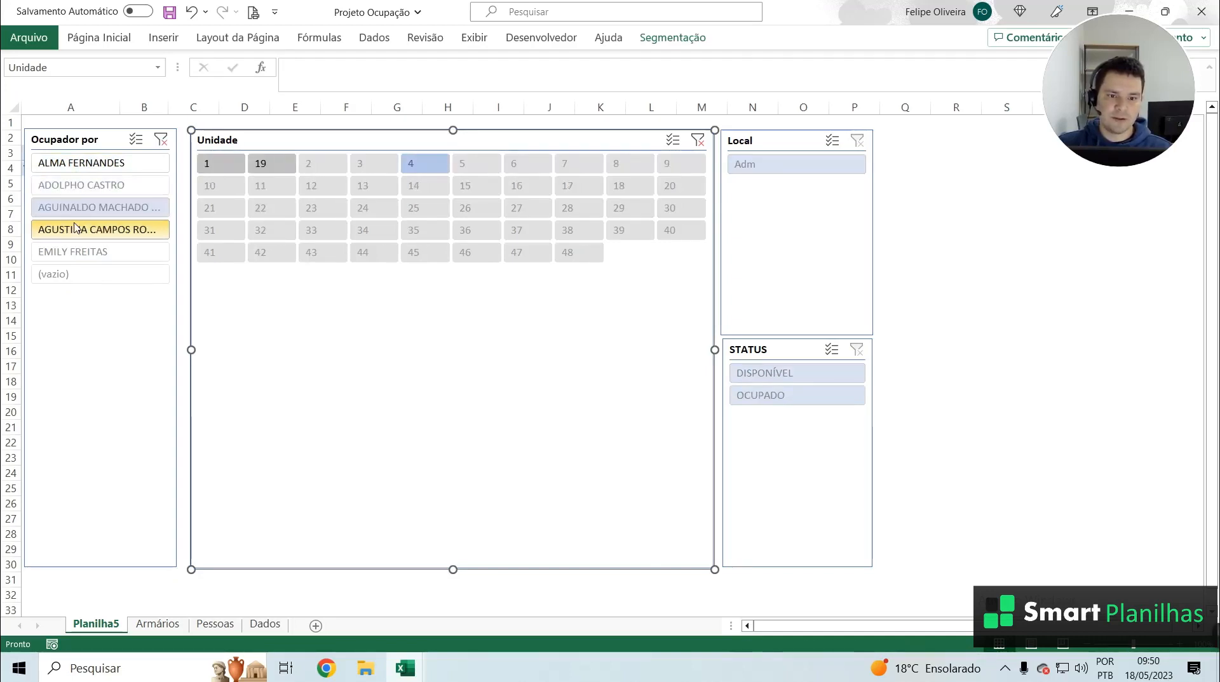
{"action": "left_click", "coordinate": [95, 229]}
{"action": "left_click", "coordinate": [161, 139]}
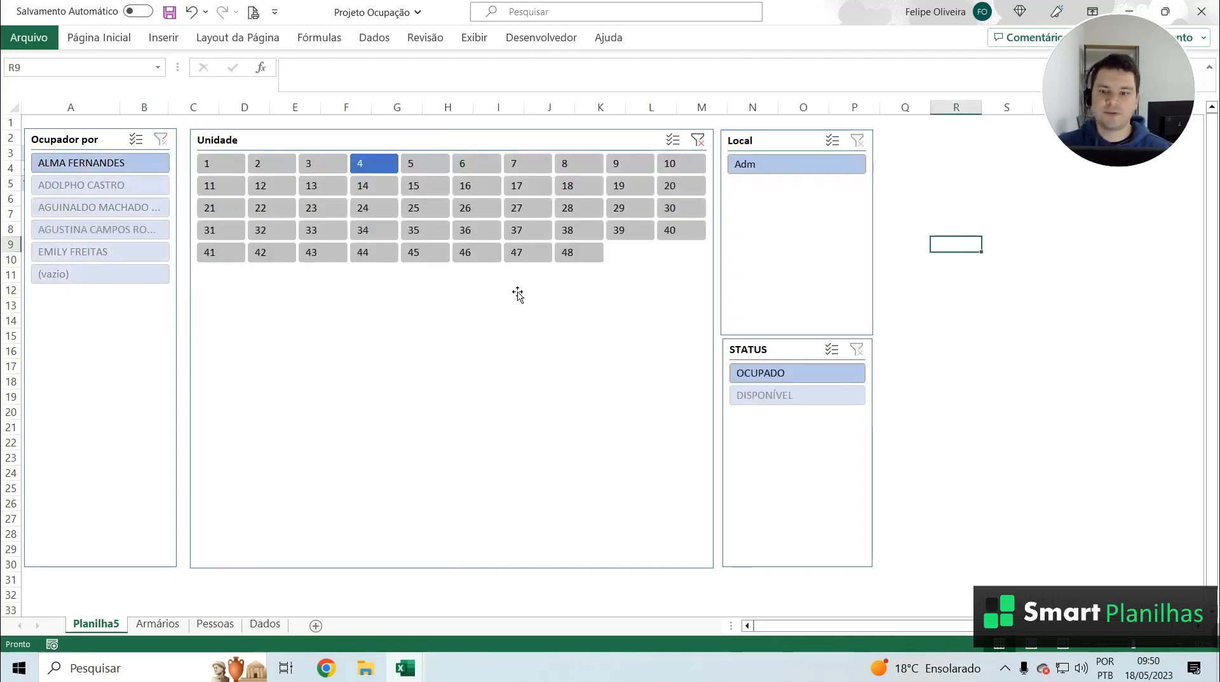